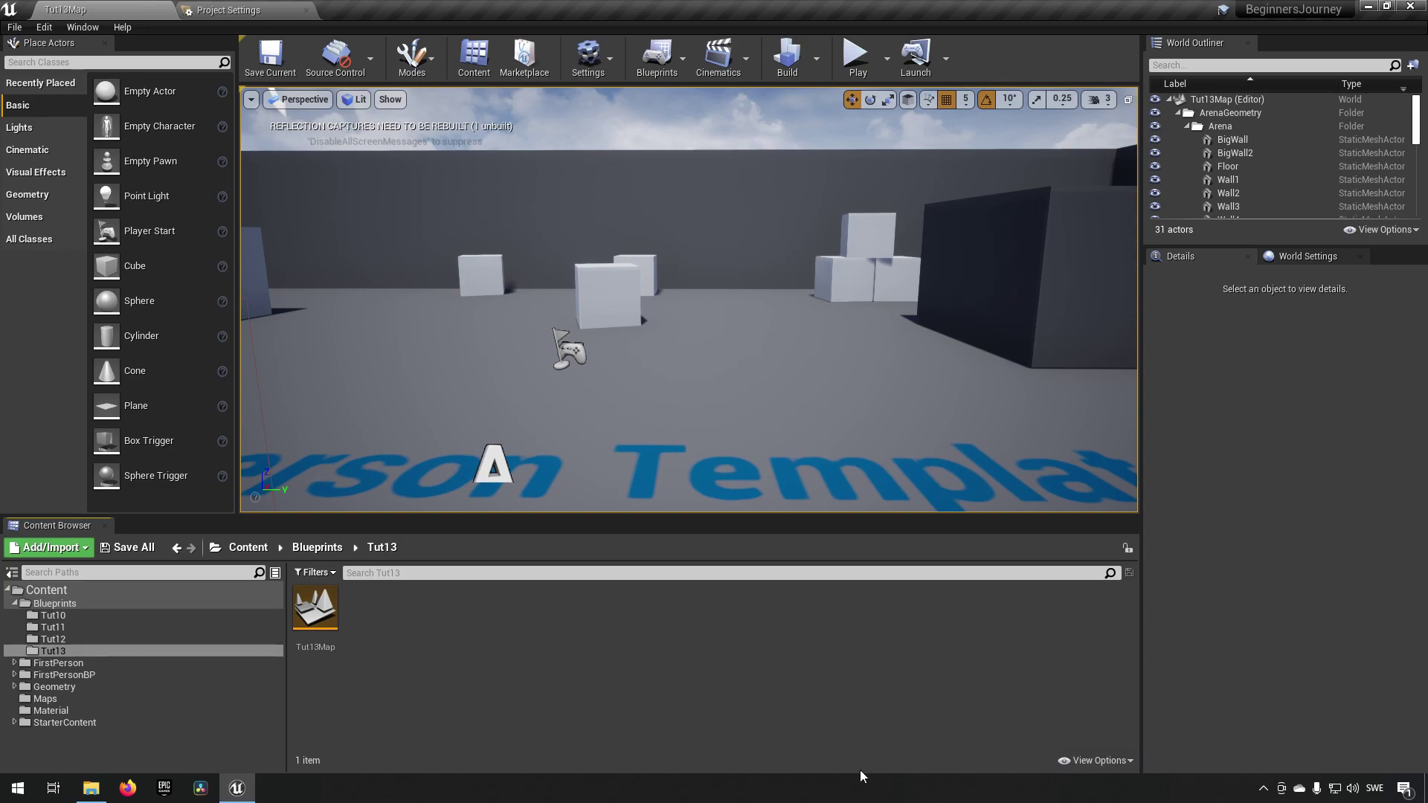
- Bring up the asset creation menu in the empty Tut13 folder of the Content Browser
right_click(662, 675)
mouse_move(662, 674)
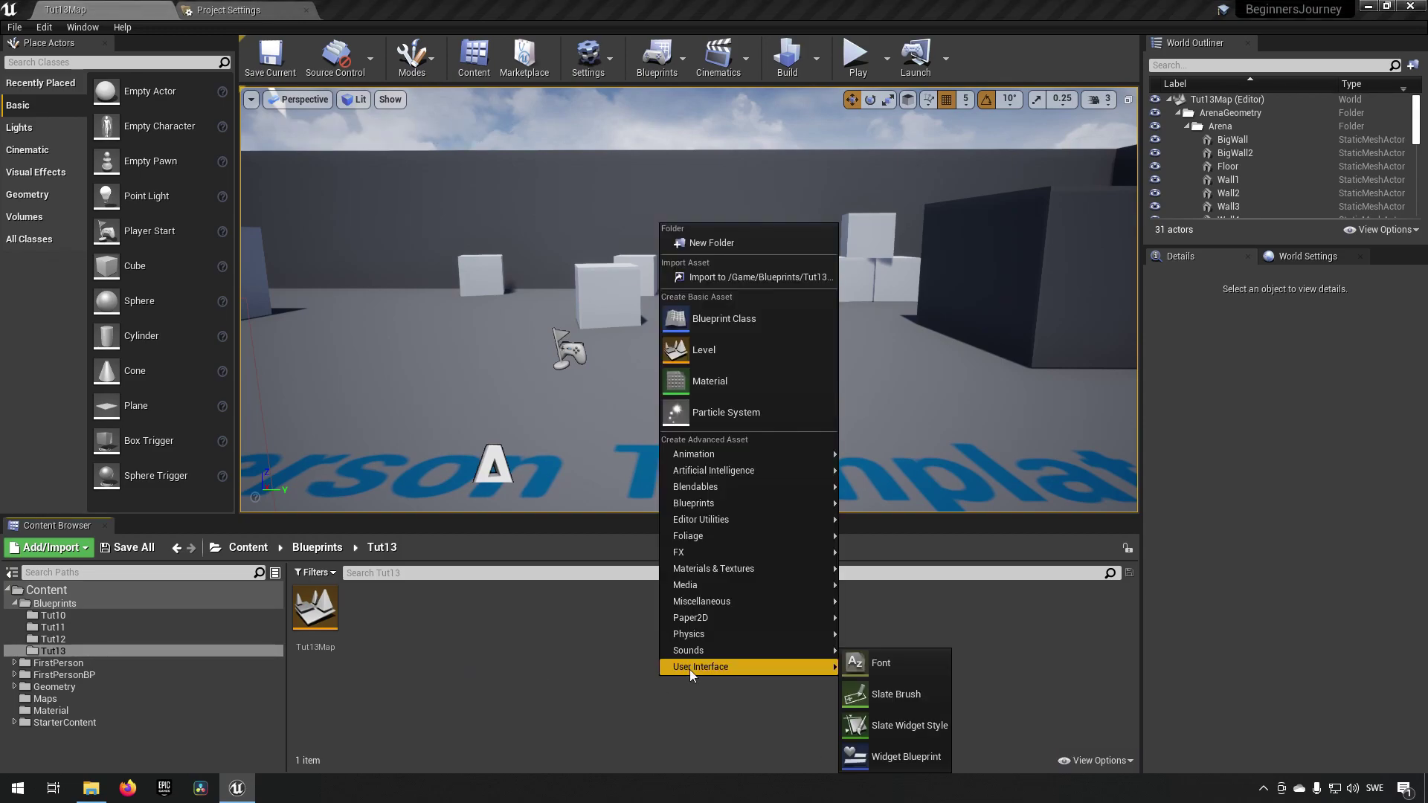
- Create a Blueprint Structure asset in Tut13 and name it S_Weapons
mouse_move(772, 509)
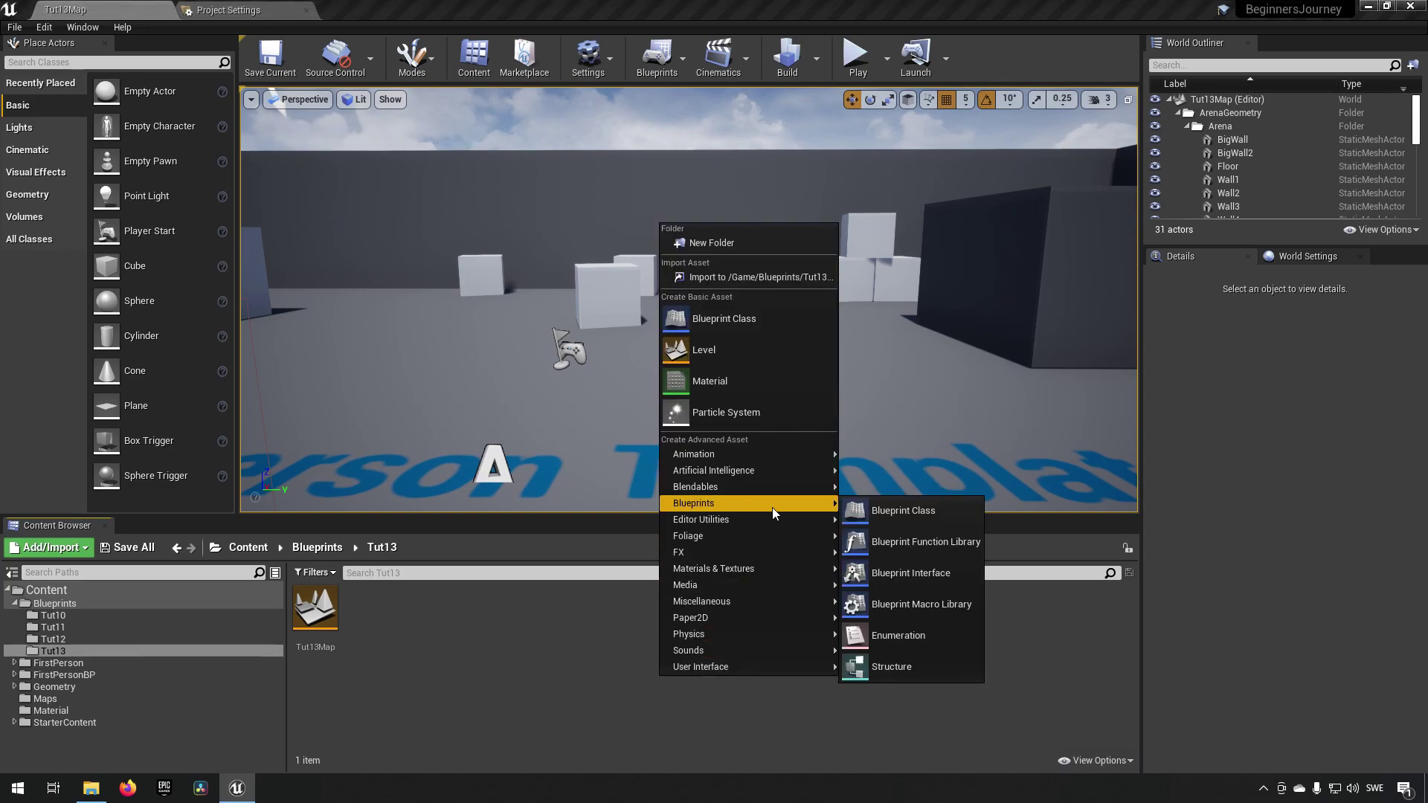
click(890, 667)
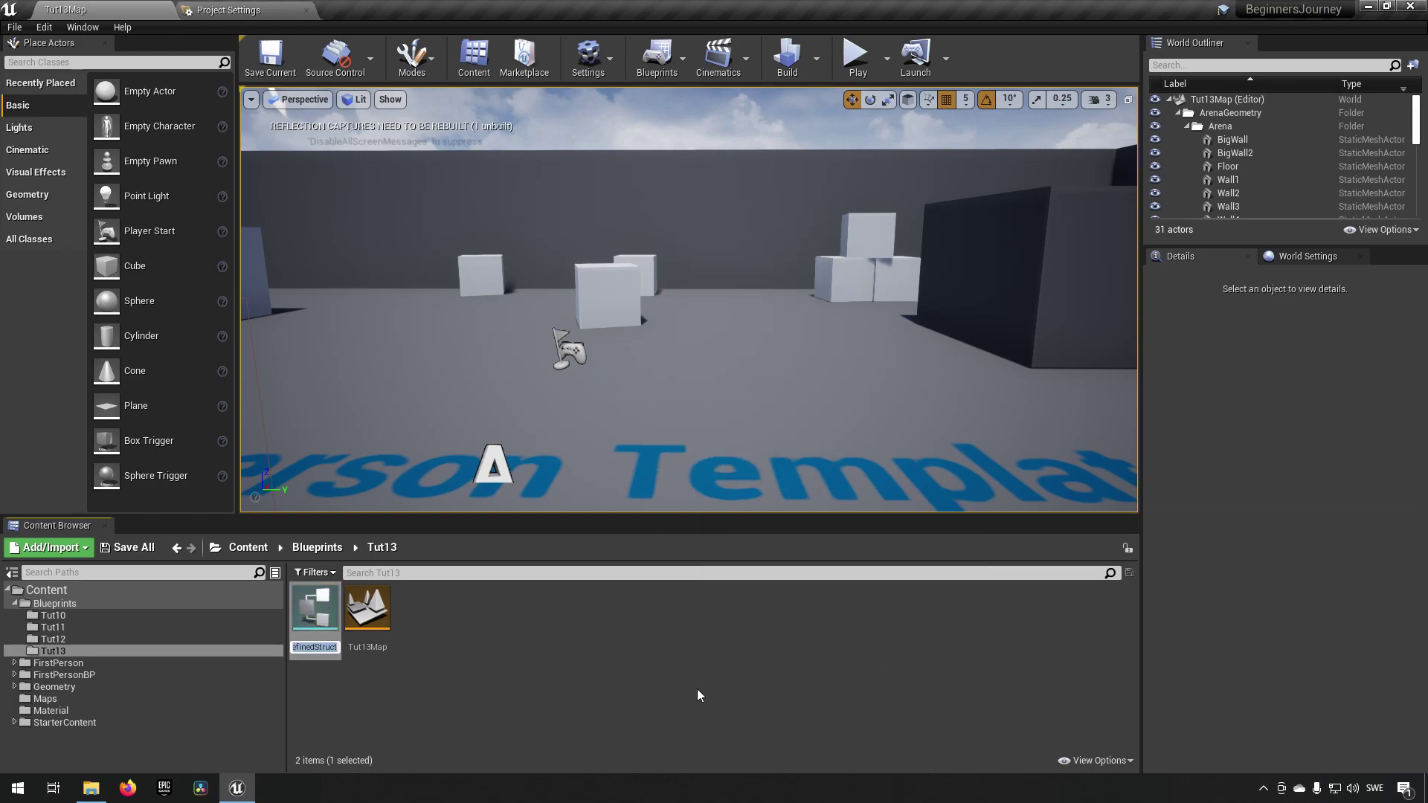
text(S_Weapons)
key(Return)
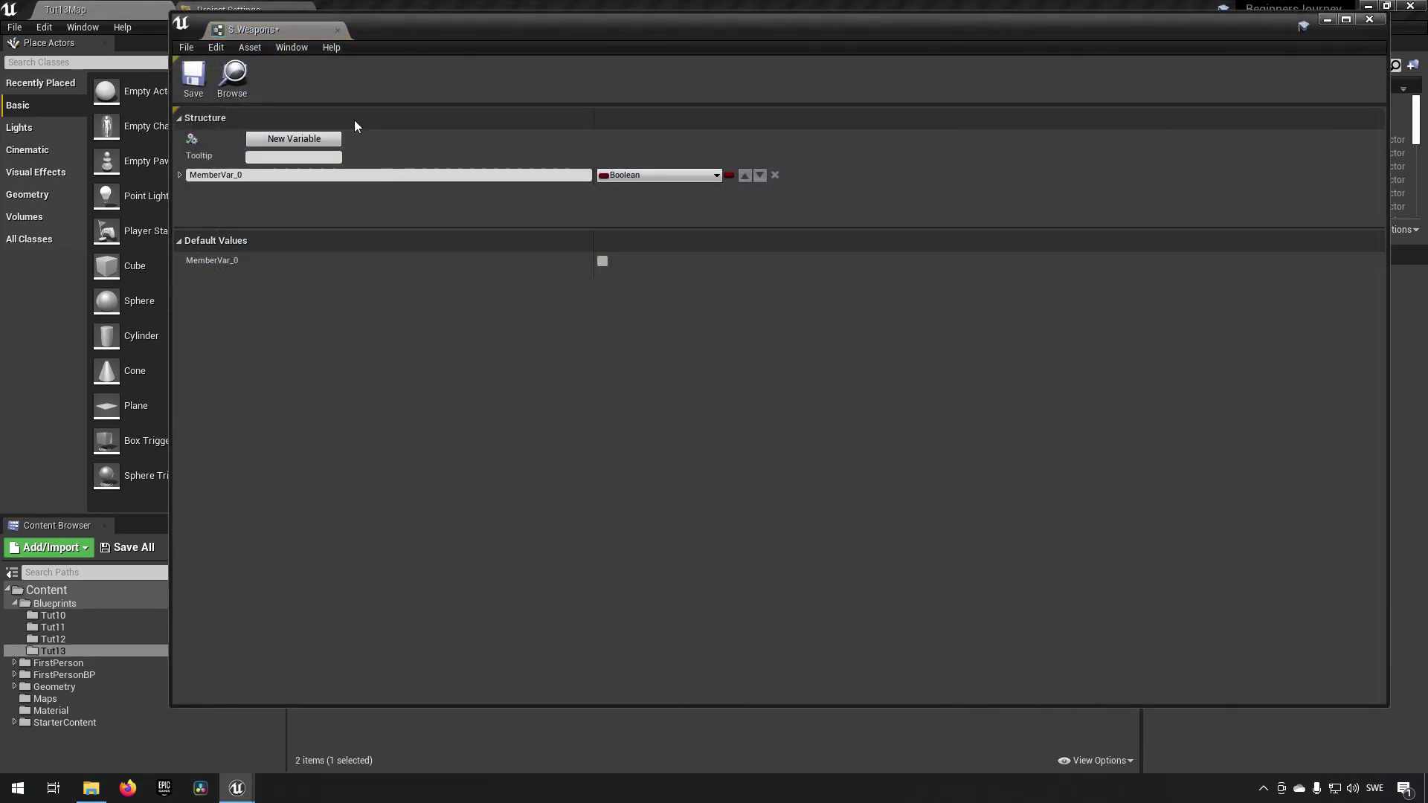
- Dock the S_Weapons editor and rename the default member variable to Name
drag(281, 34, 371, 11)
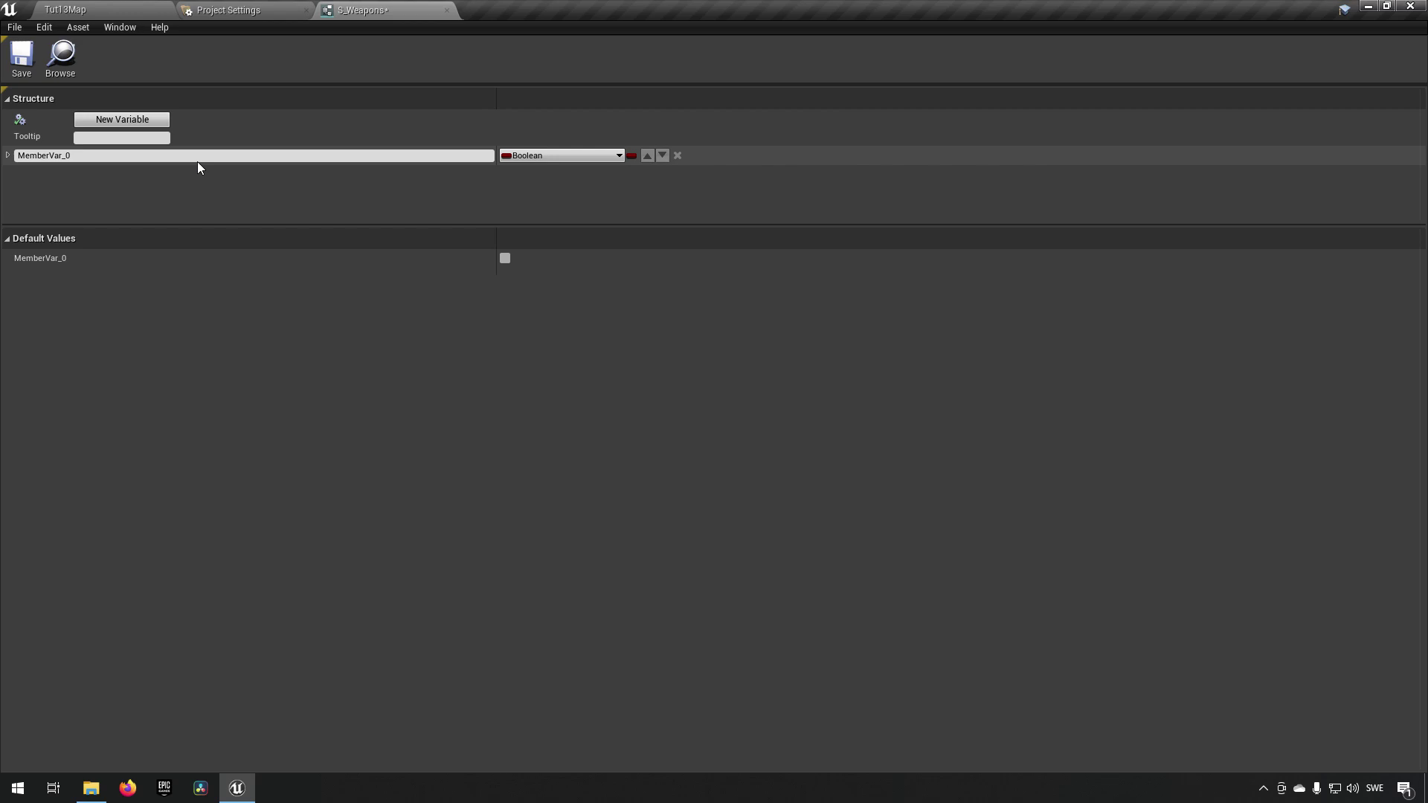
click(23, 159)
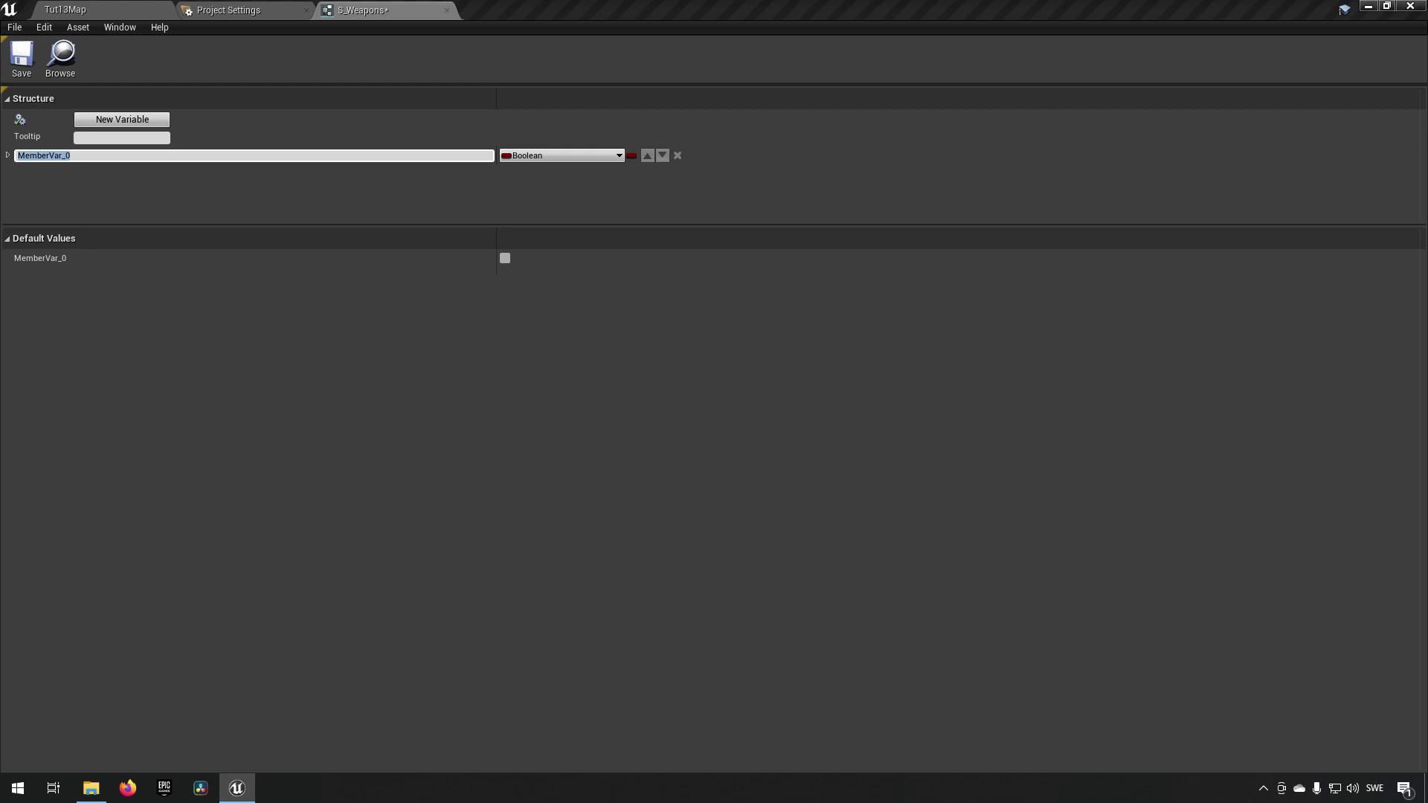
click(127, 160)
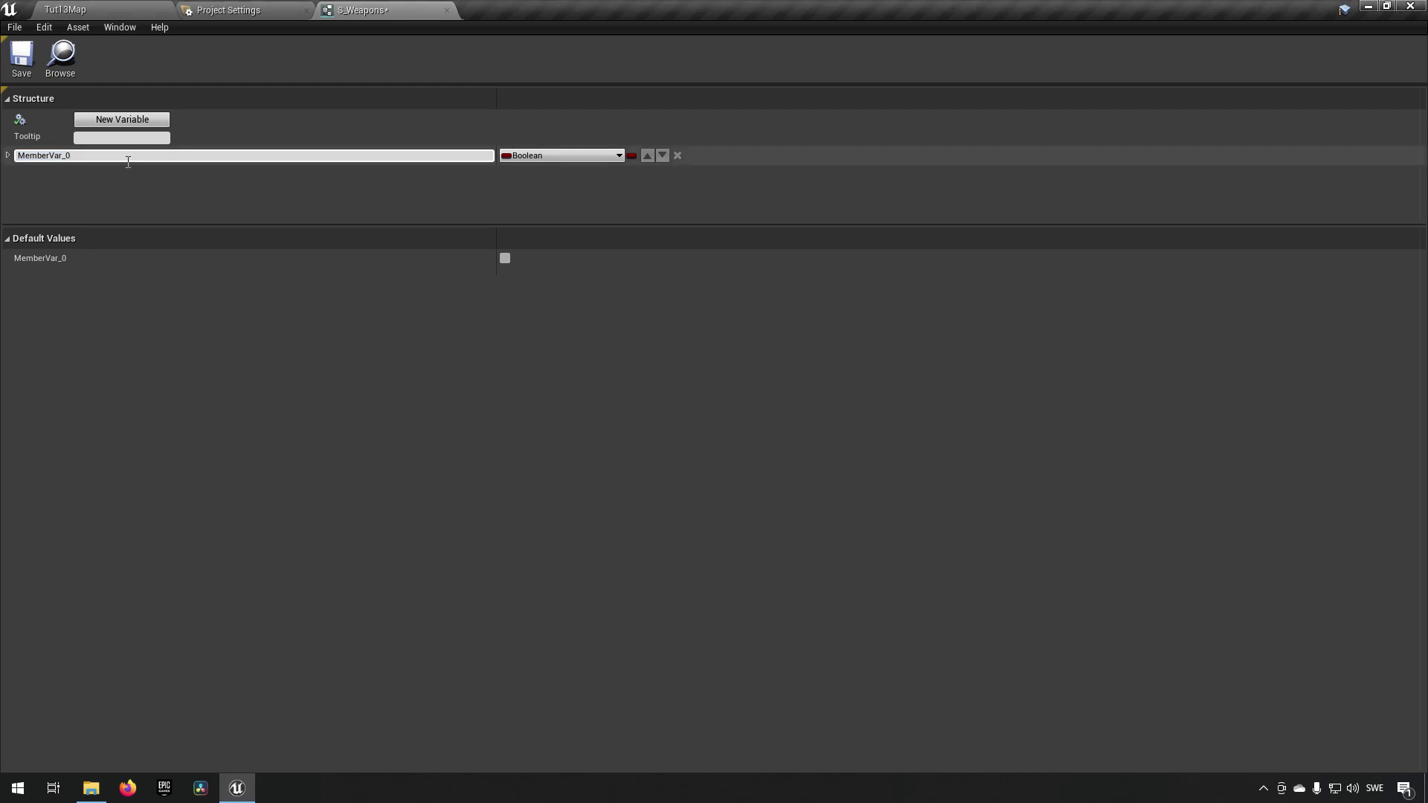
key(ctrl+a)
text(Name)
key(Return)
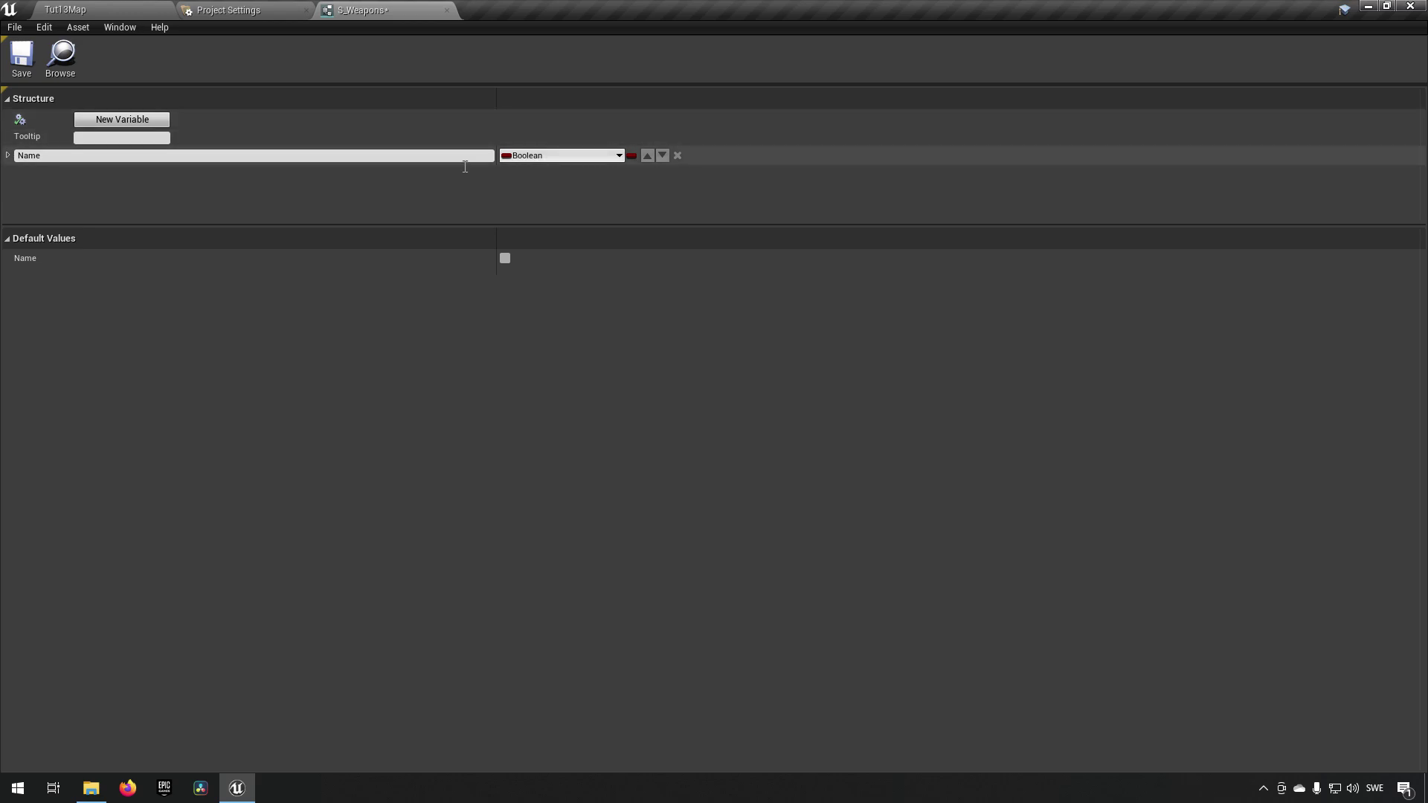
- Add two more member variables named Damage and Mesh
click(125, 119)
drag(76, 180, 15, 176)
text(Oma)
key(BackSpace)
key(BackSpace)
text(amage)
key(Return)
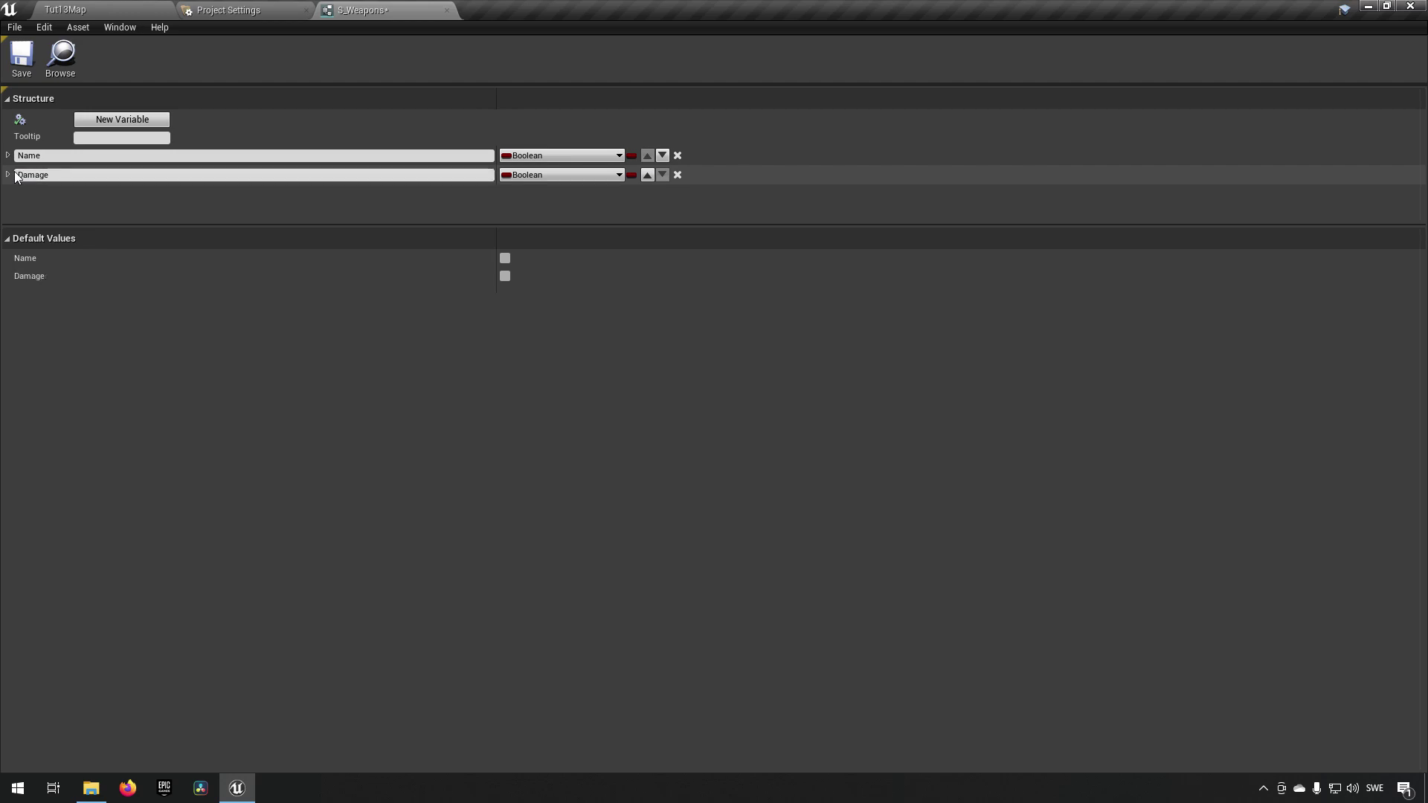
click(116, 120)
drag(99, 197, 15, 195)
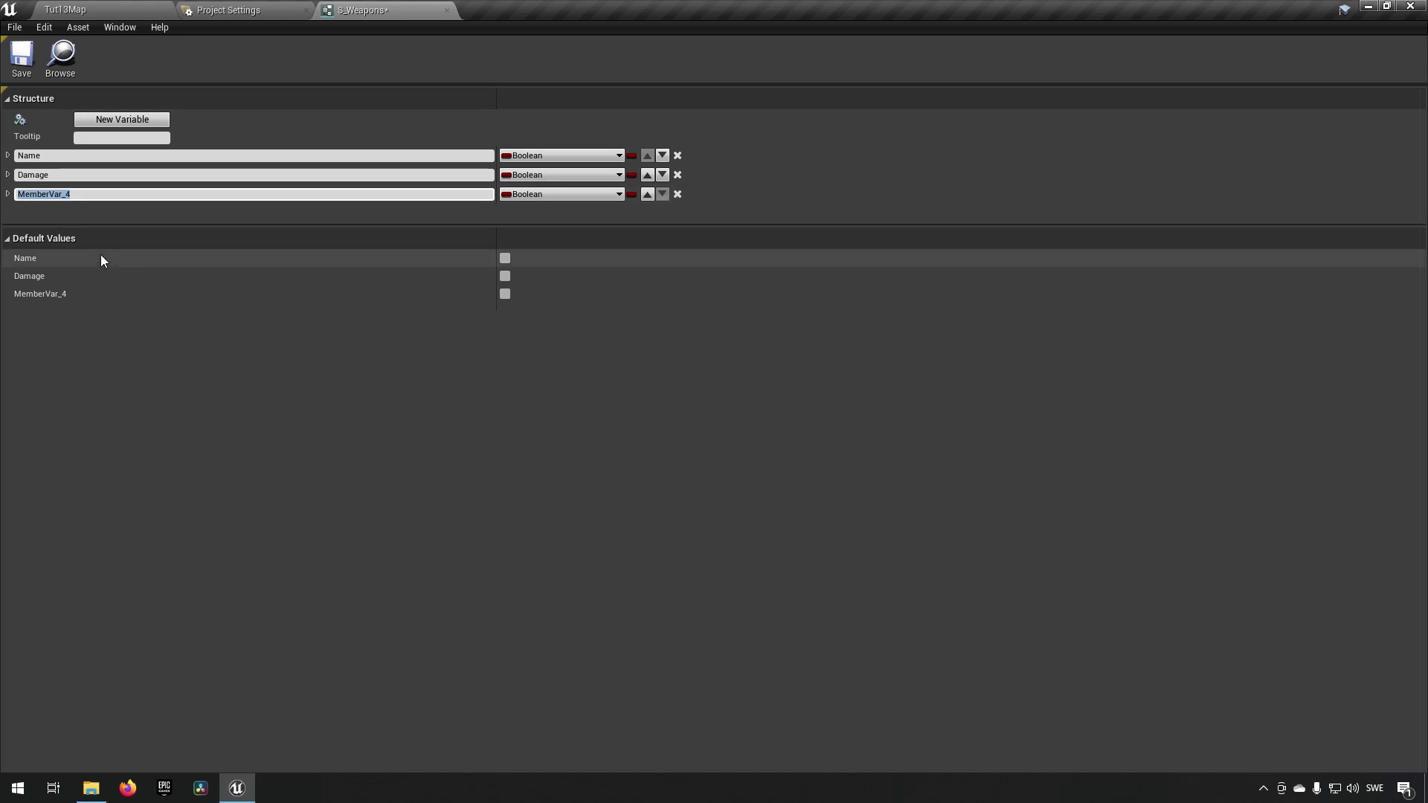
text(Mesh)
key(Return)
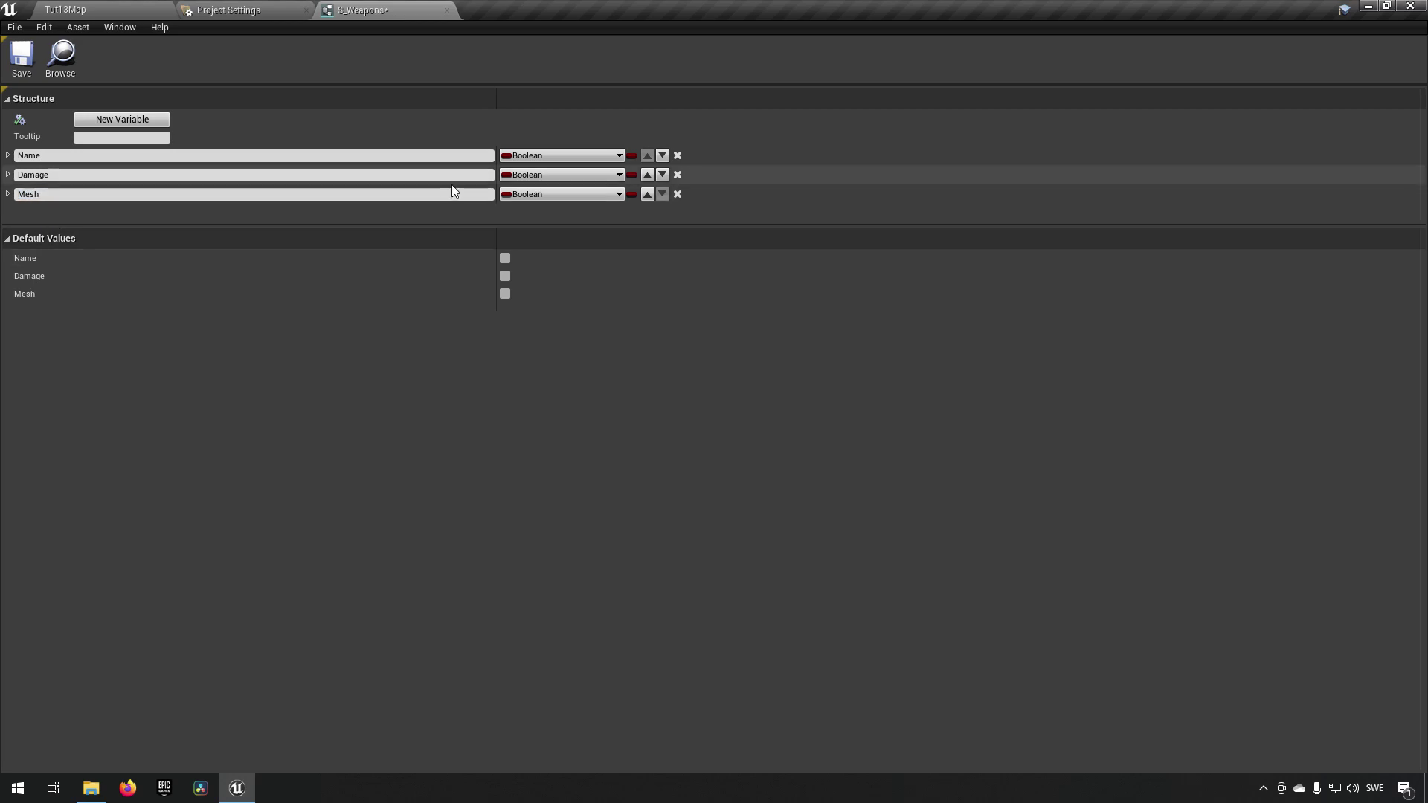
click(549, 156)
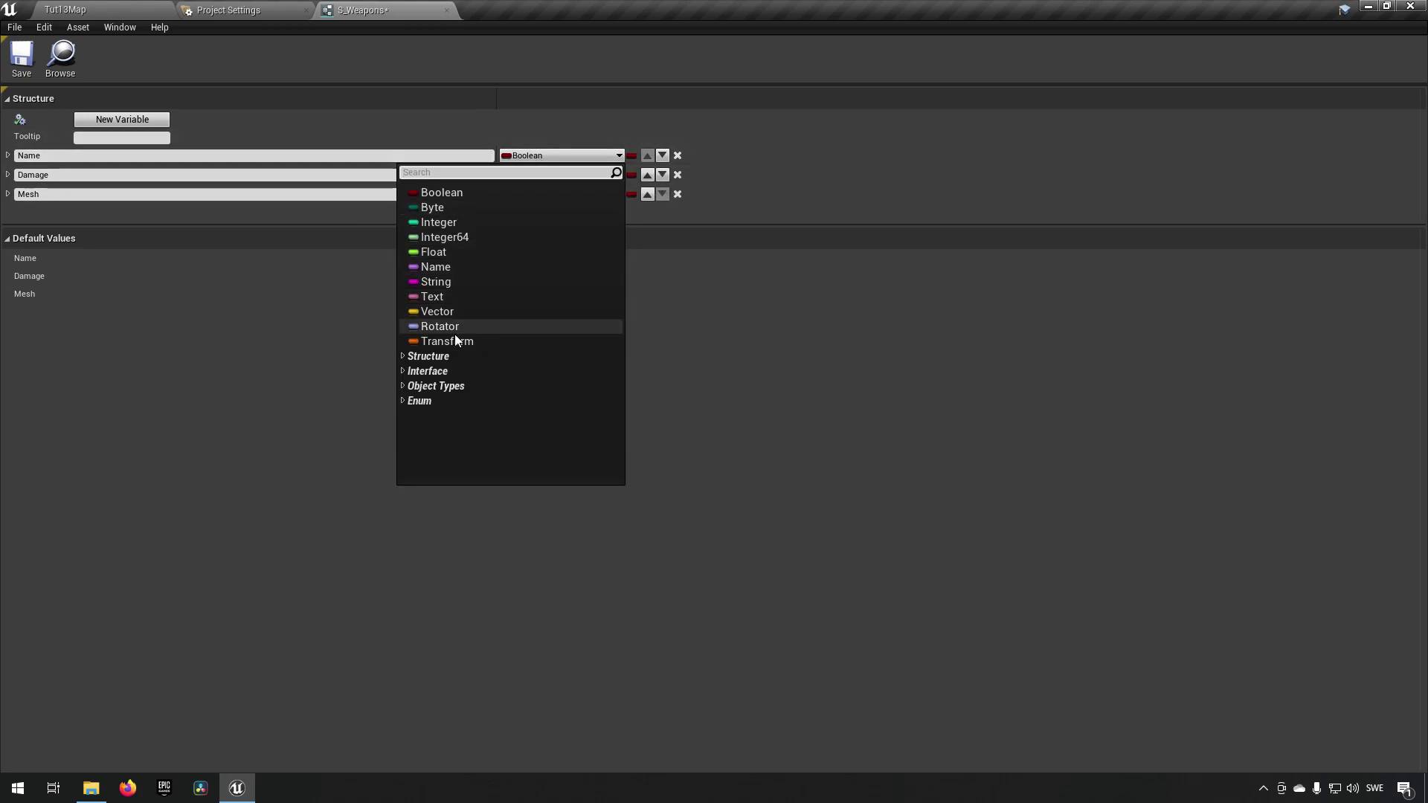
- Type Name as String, Damage as Float and Mesh as Static Mesh, then save S_Weapons
click(463, 281)
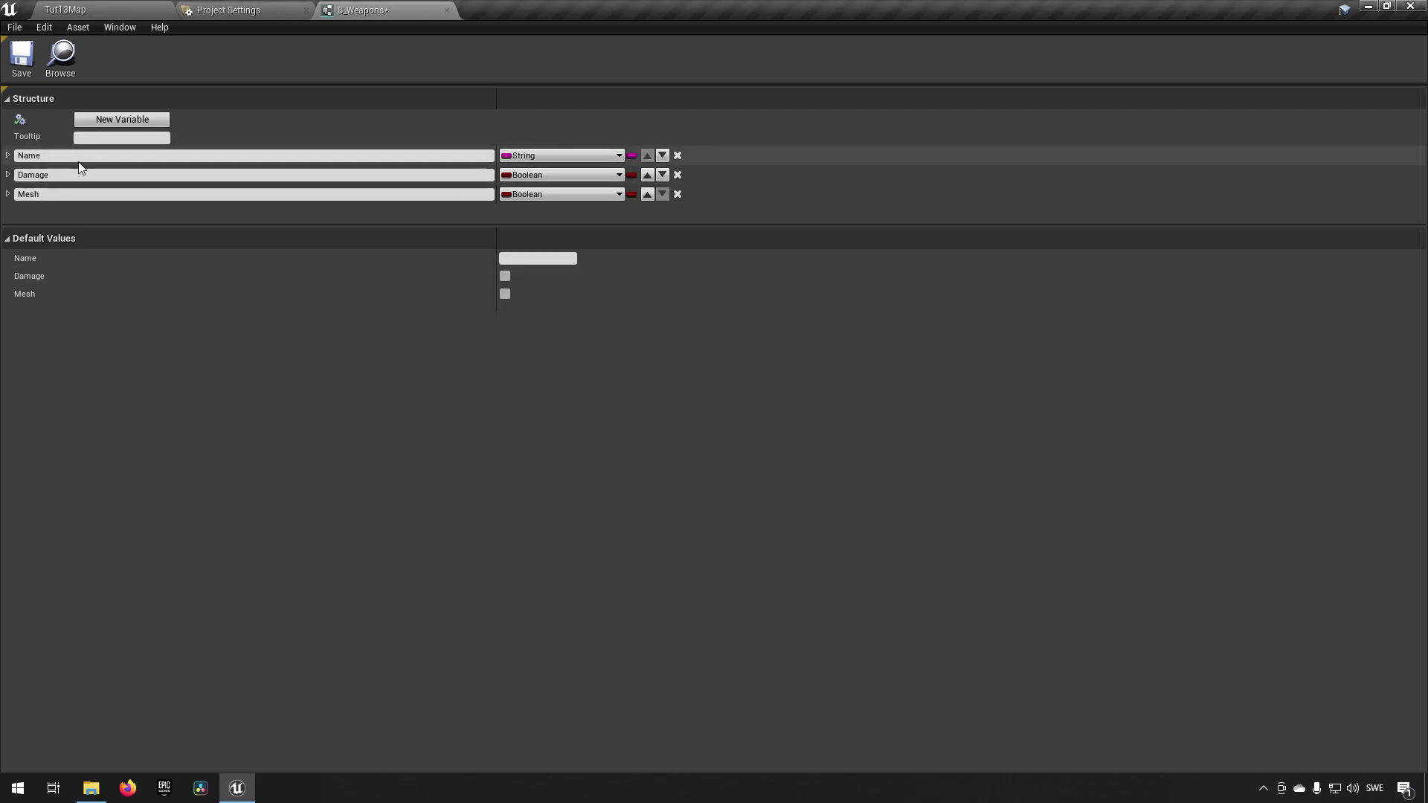
click(520, 177)
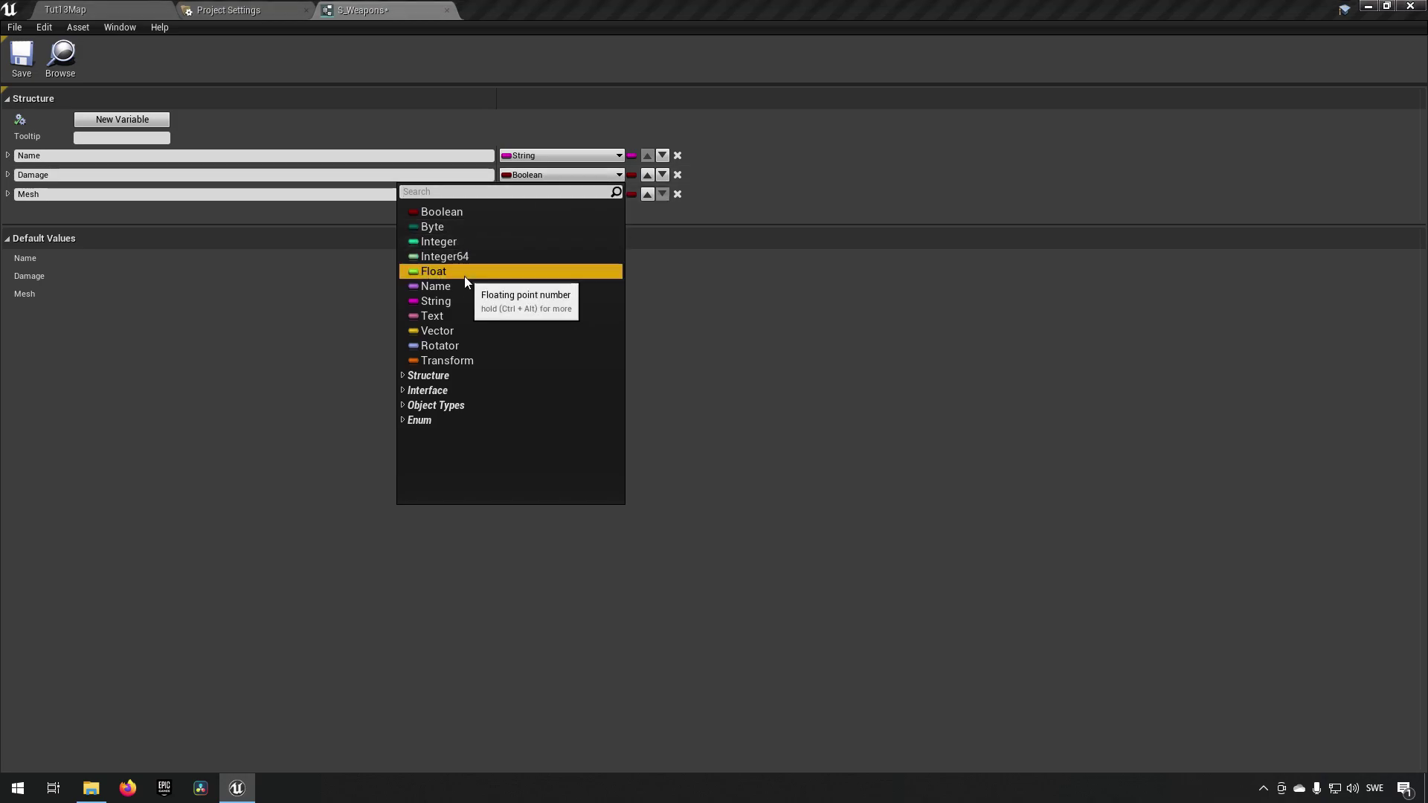
click(465, 276)
click(544, 195)
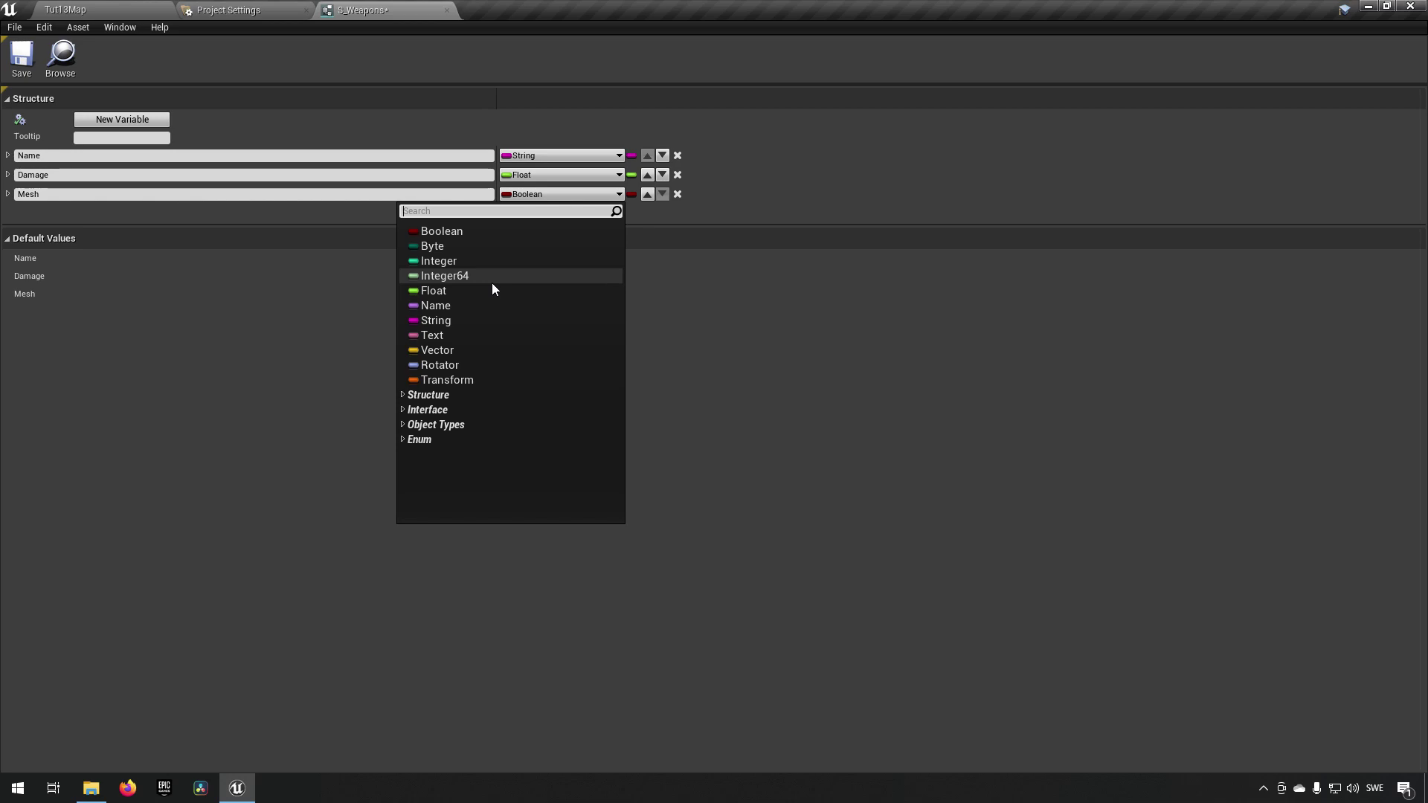
text(mesh)
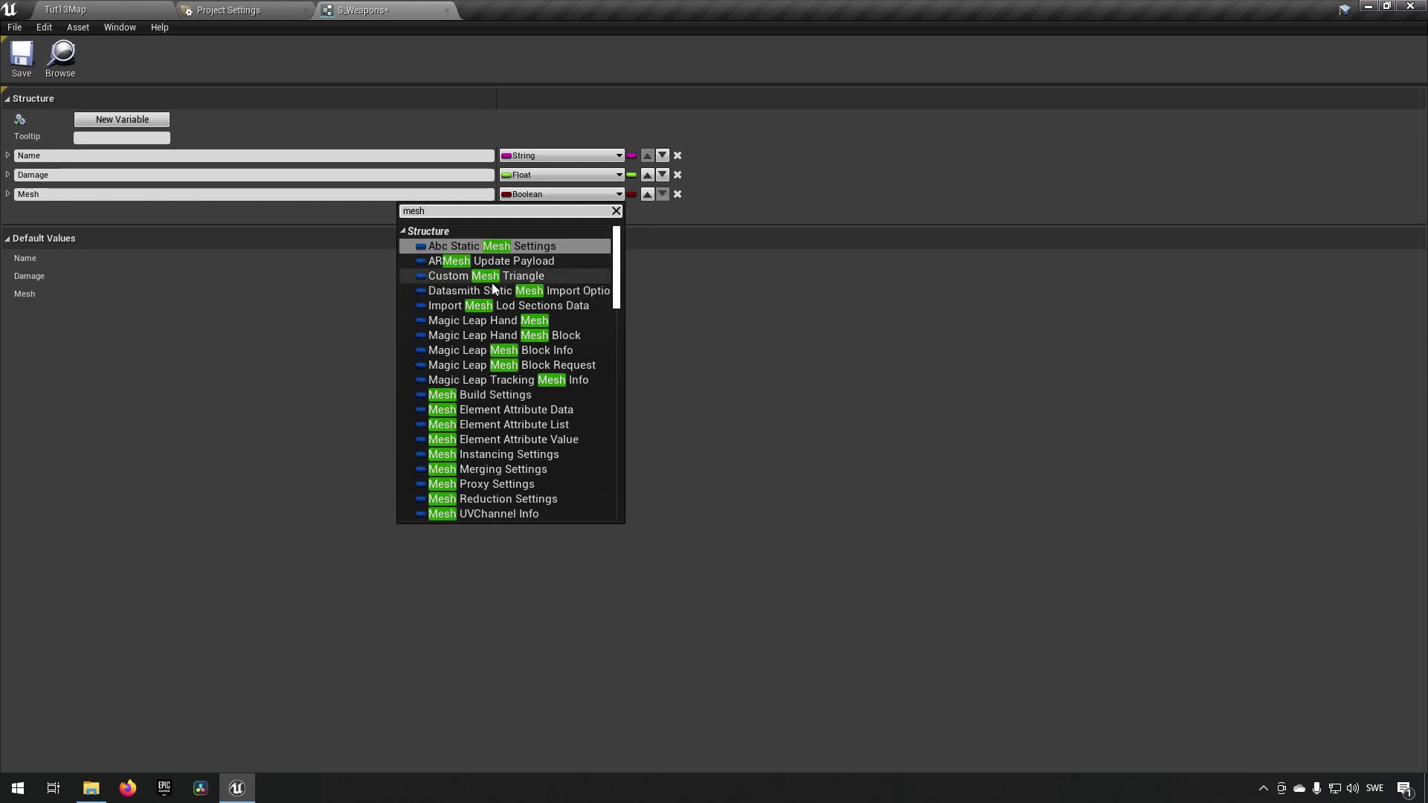
key(Home)
text(stat)
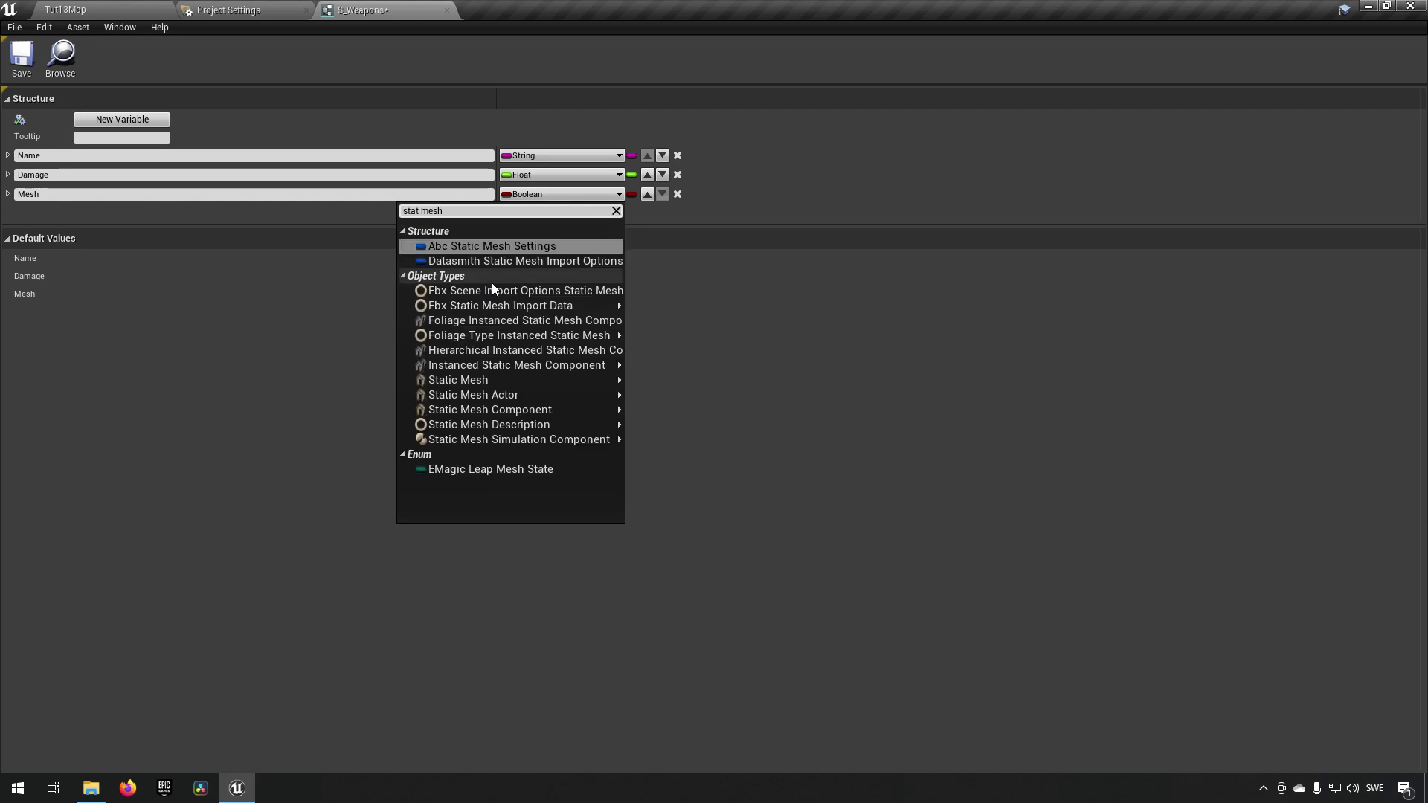
click(493, 378)
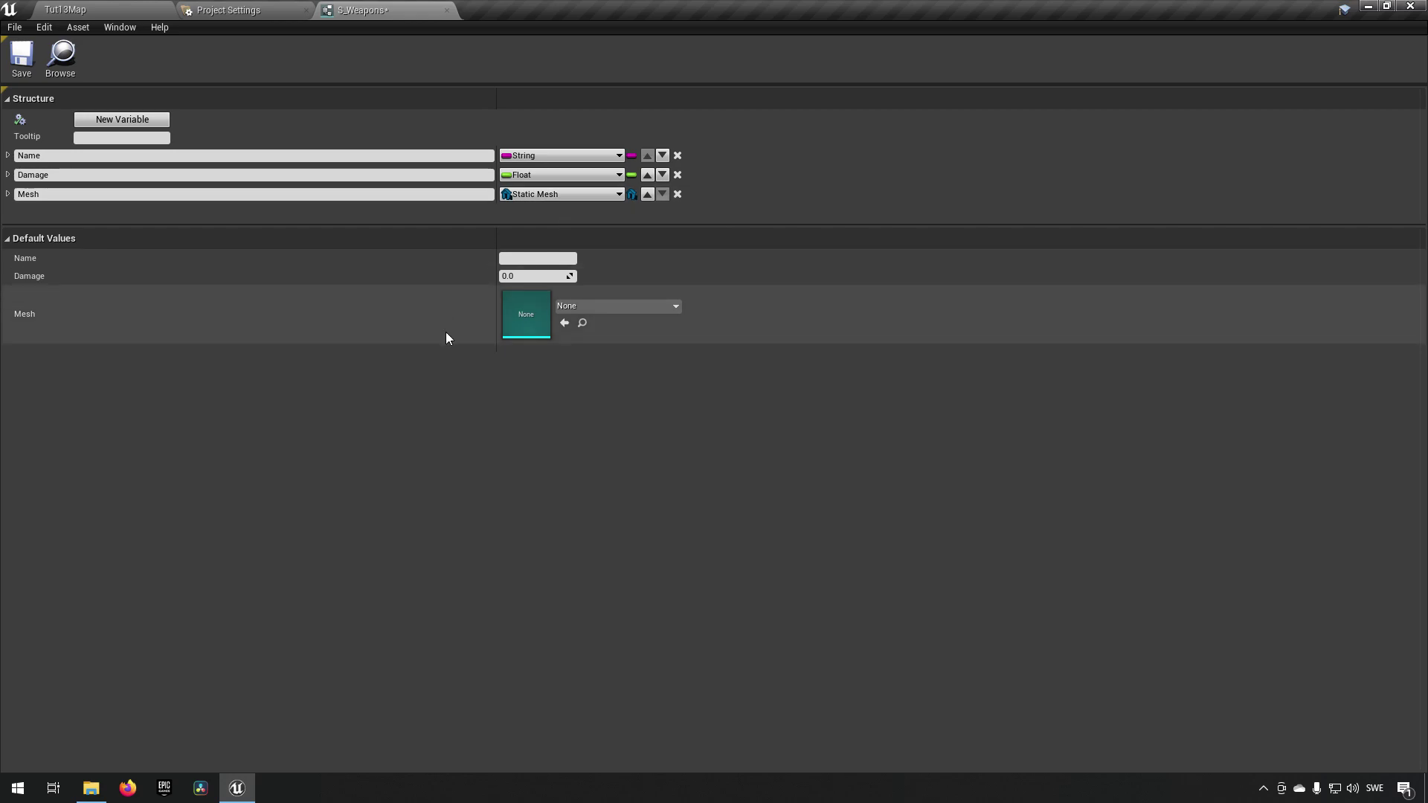
click(30, 64)
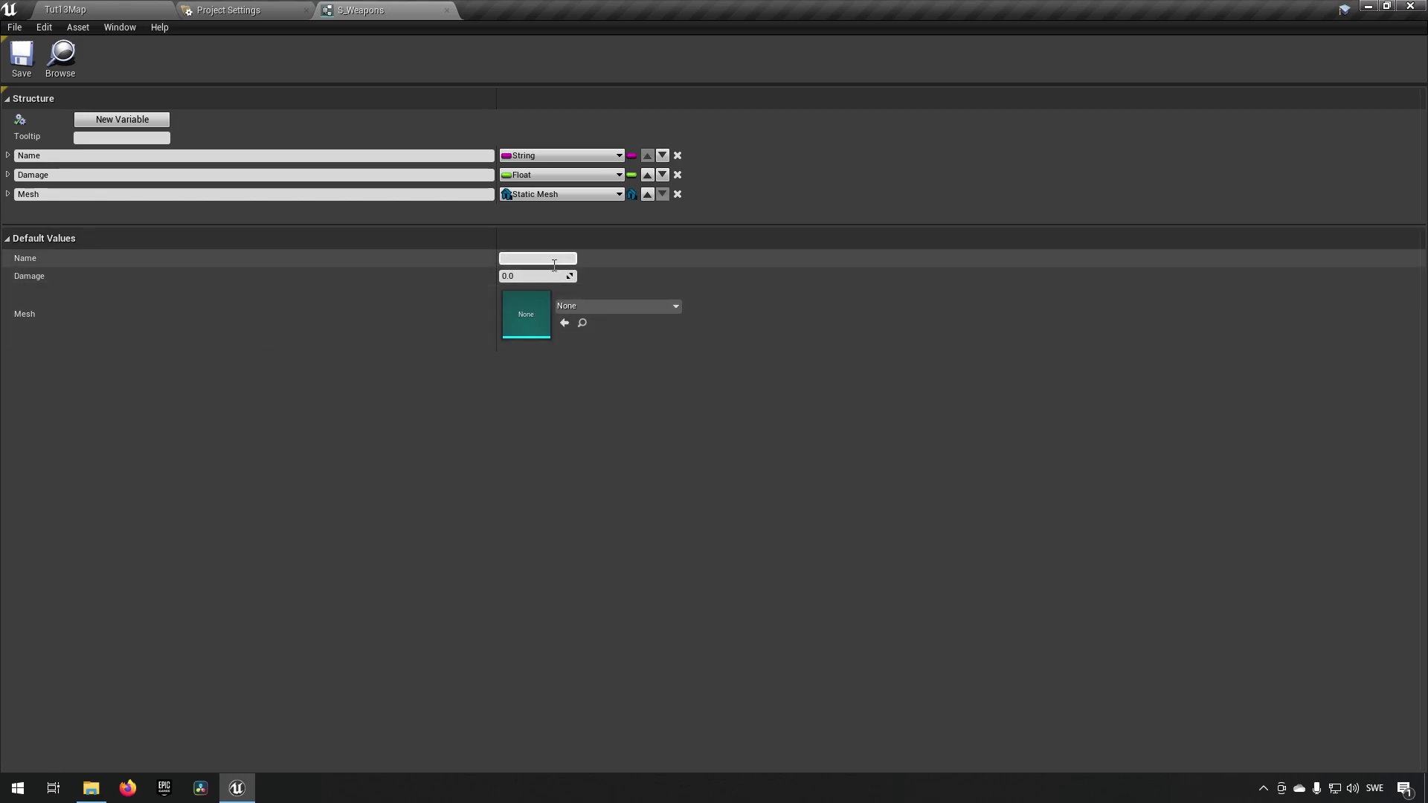
- Set defaults Name Knife, Damage 1.0, Mesh 1M_Cube, save, and return to Tut13Map
text(nife)
key(Return)
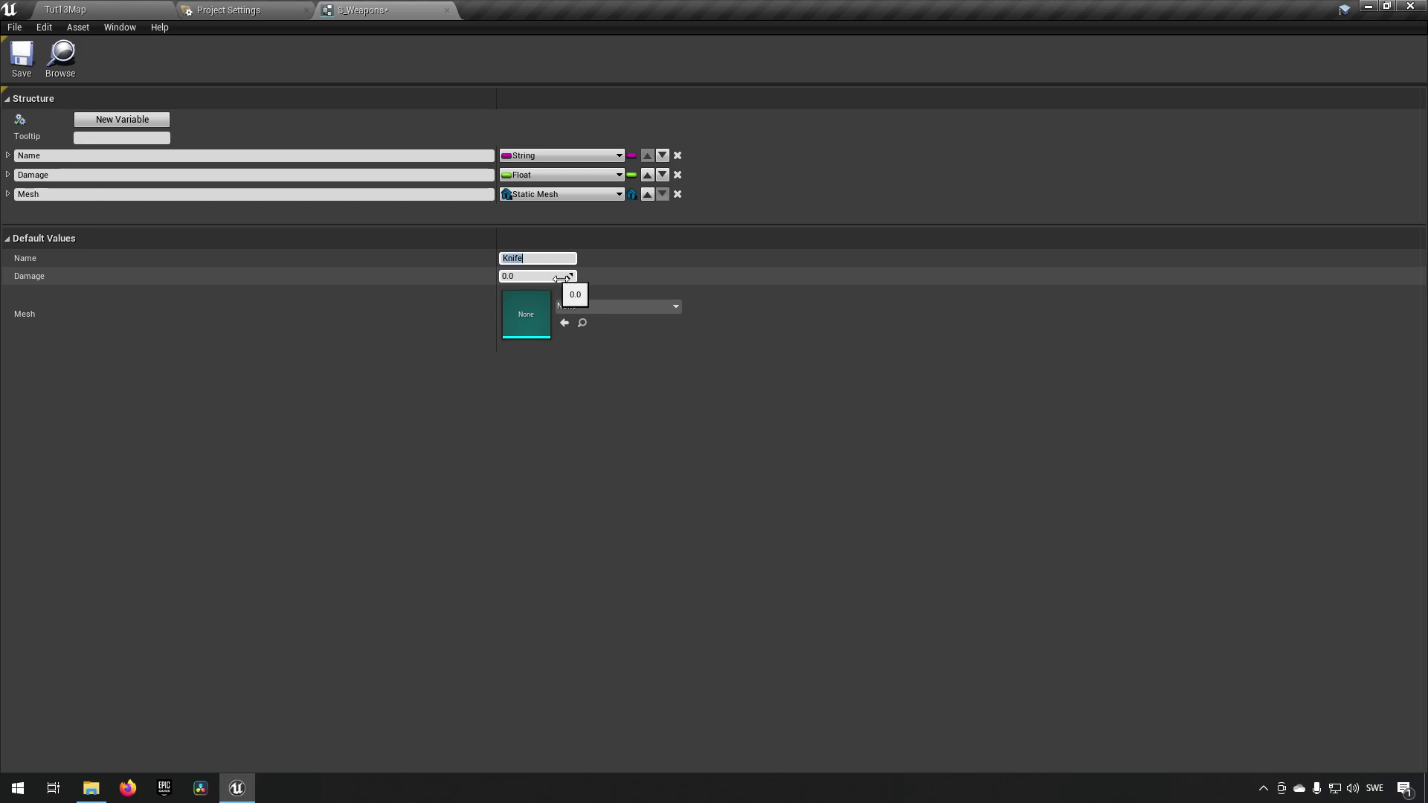
click(528, 280)
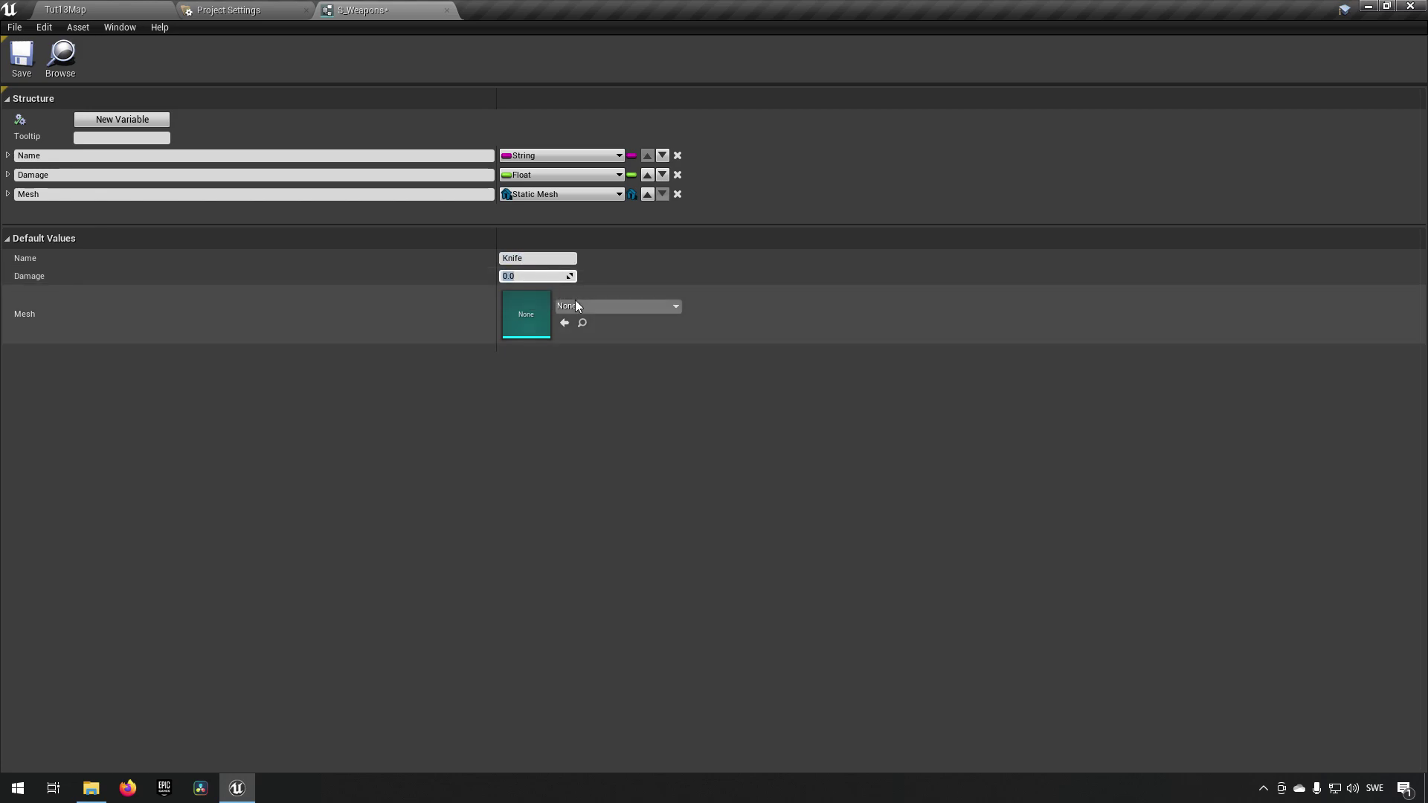
text(1.0)
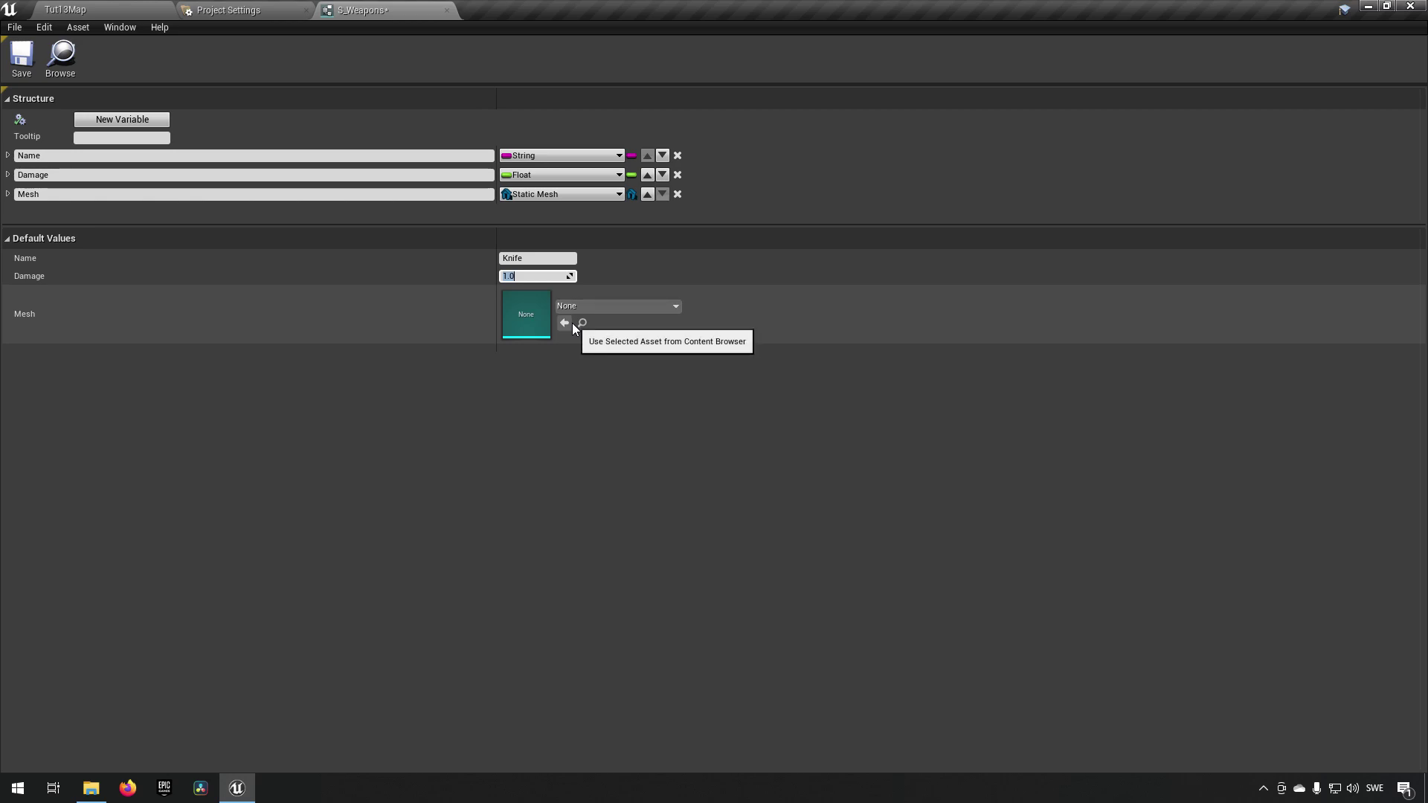
click(605, 306)
click(620, 418)
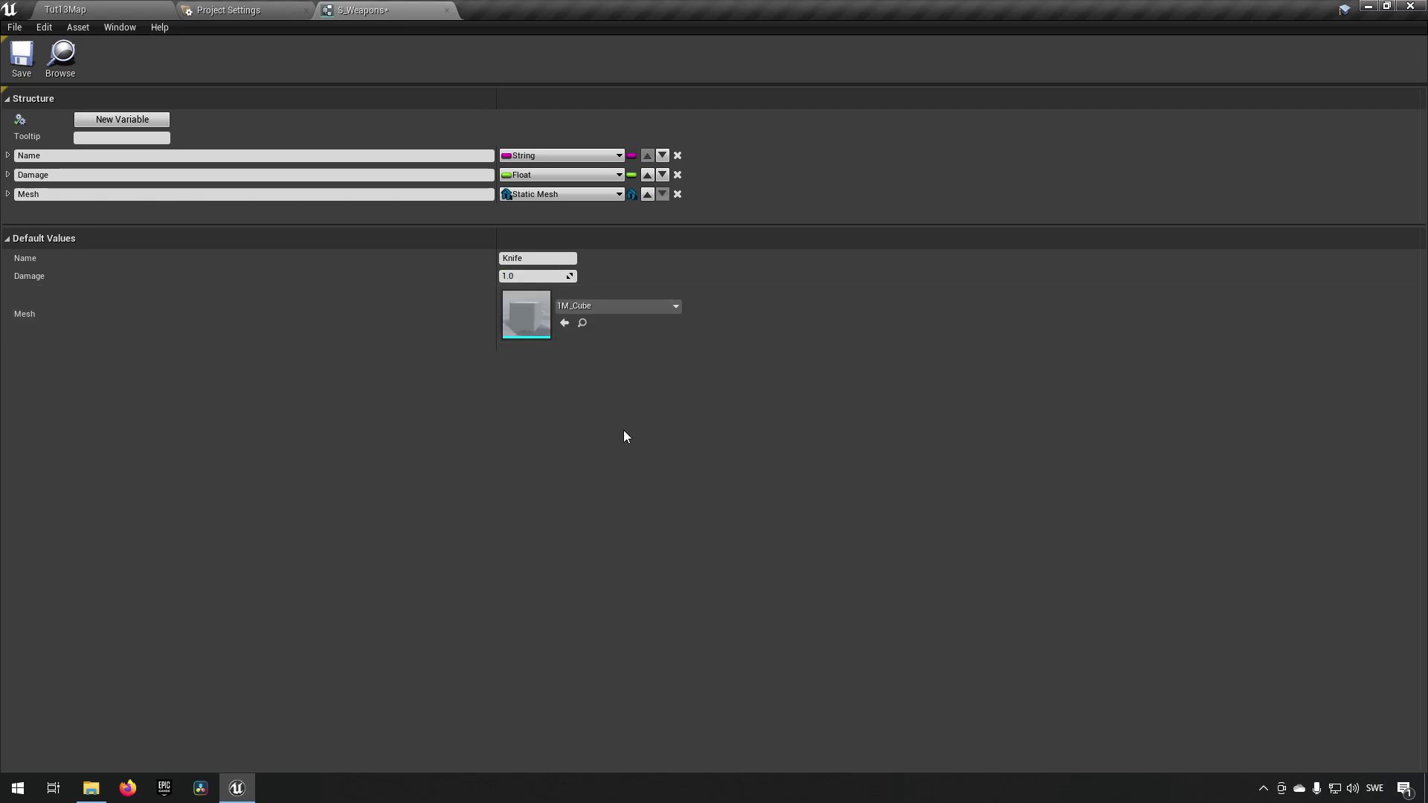
click(25, 67)
click(122, 10)
click(628, 650)
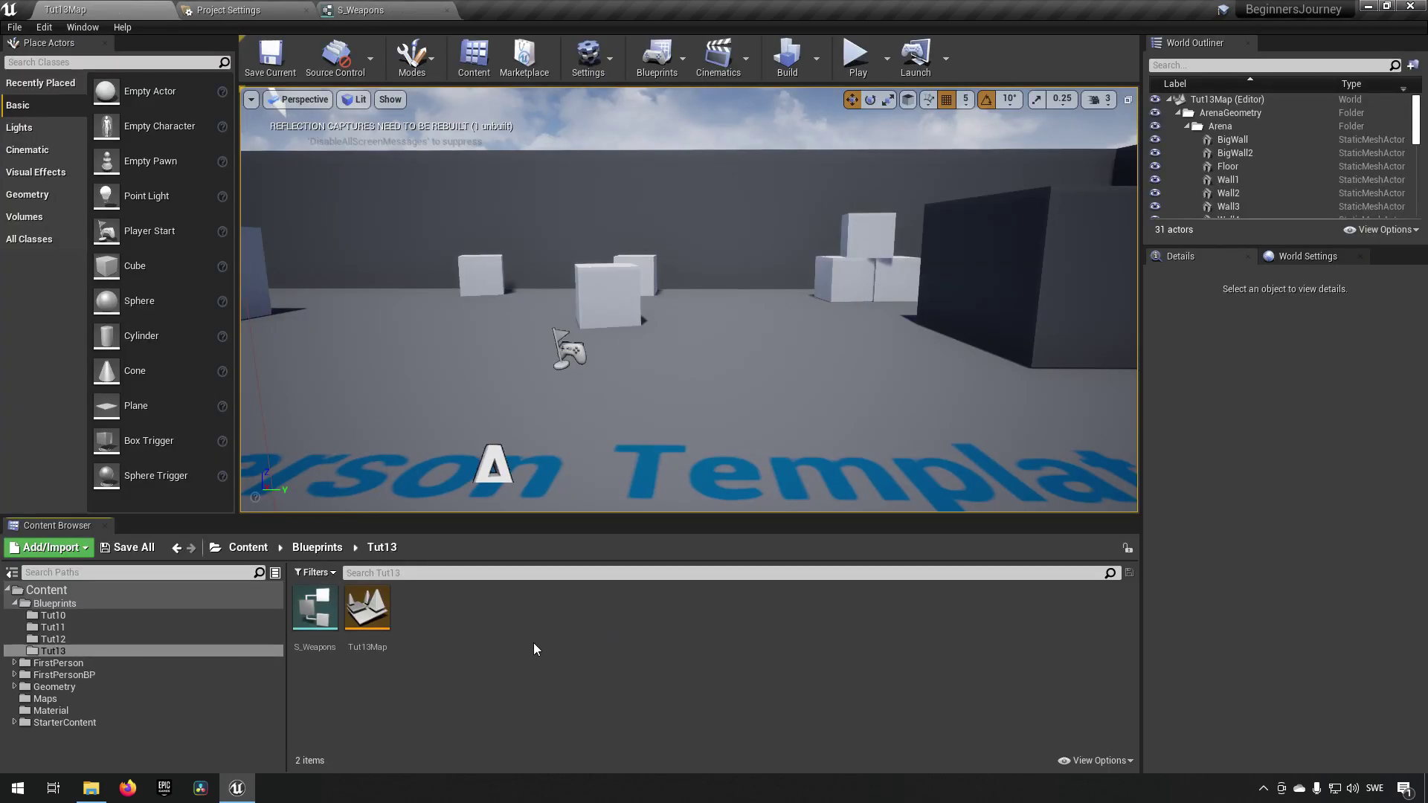
- Create a new Data Table asset from the Miscellaneous menu in the Tut13 folder
right_click(530, 627)
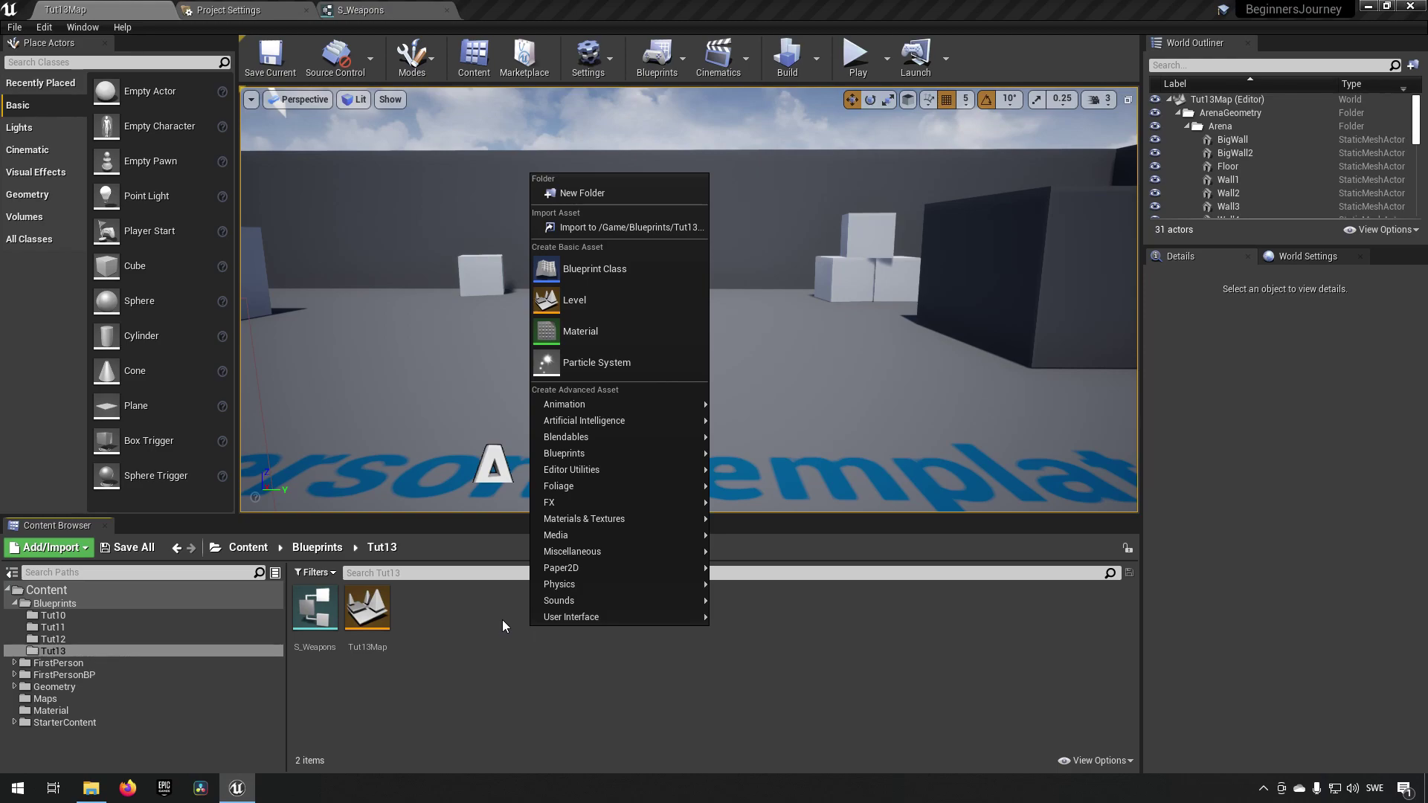
mouse_move(622, 618)
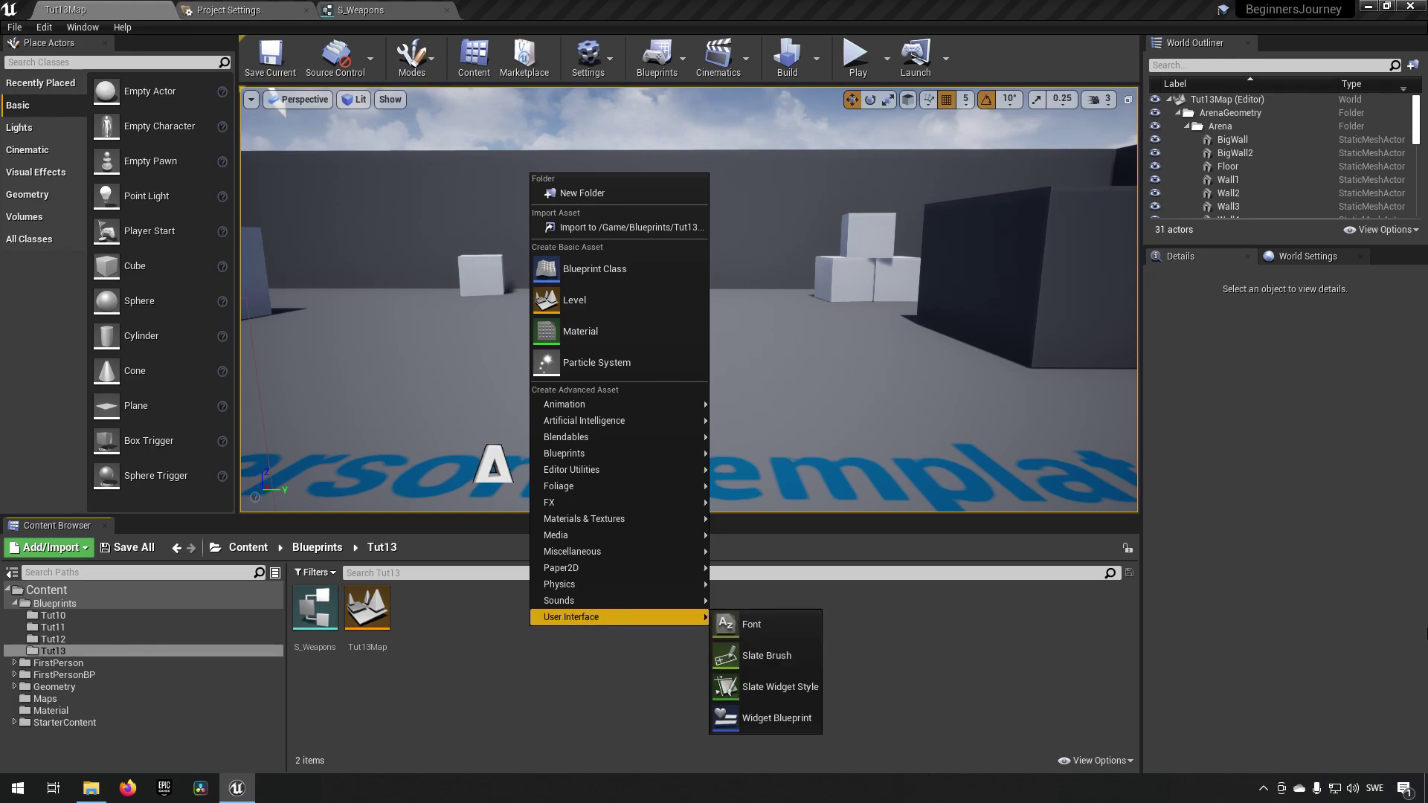
click(1335, 663)
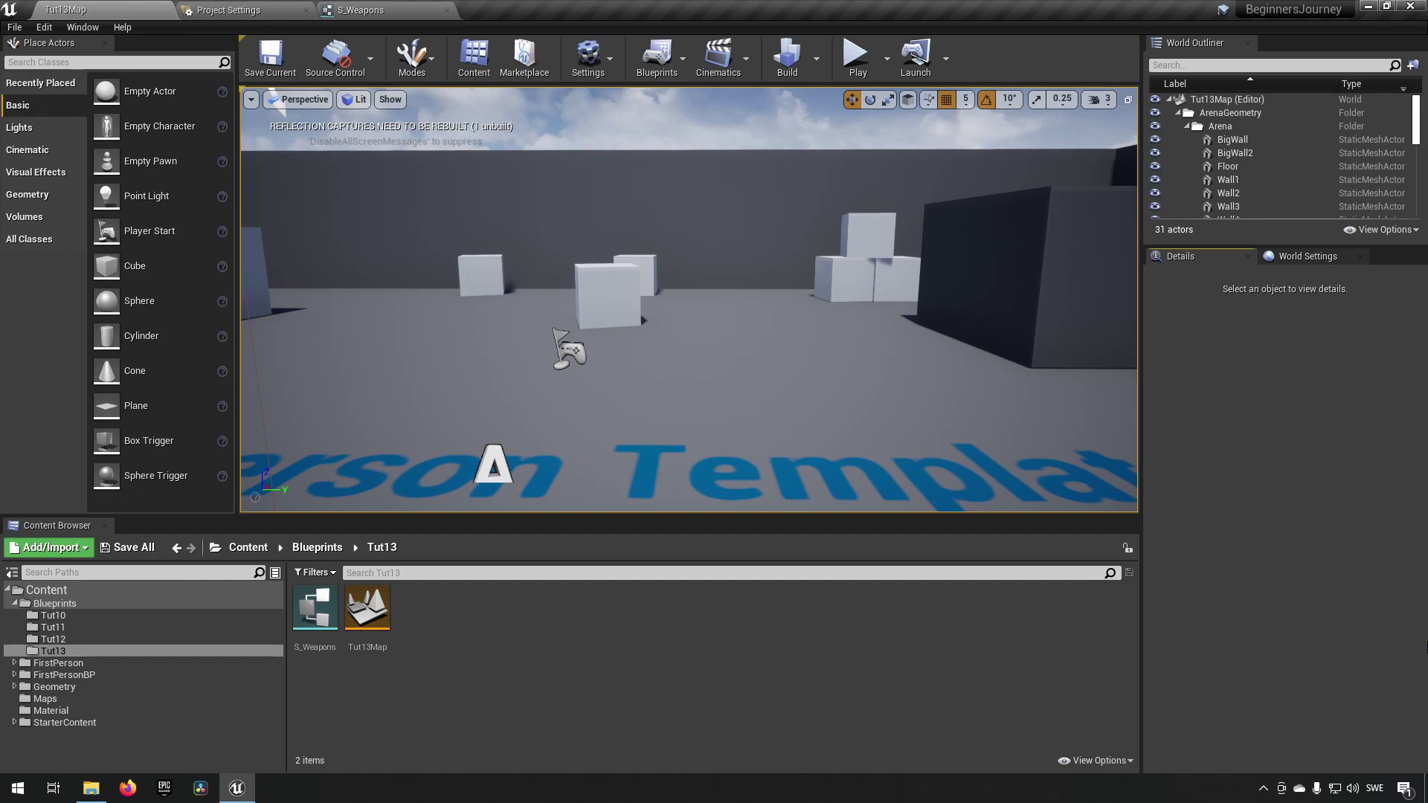
right_click(761, 629)
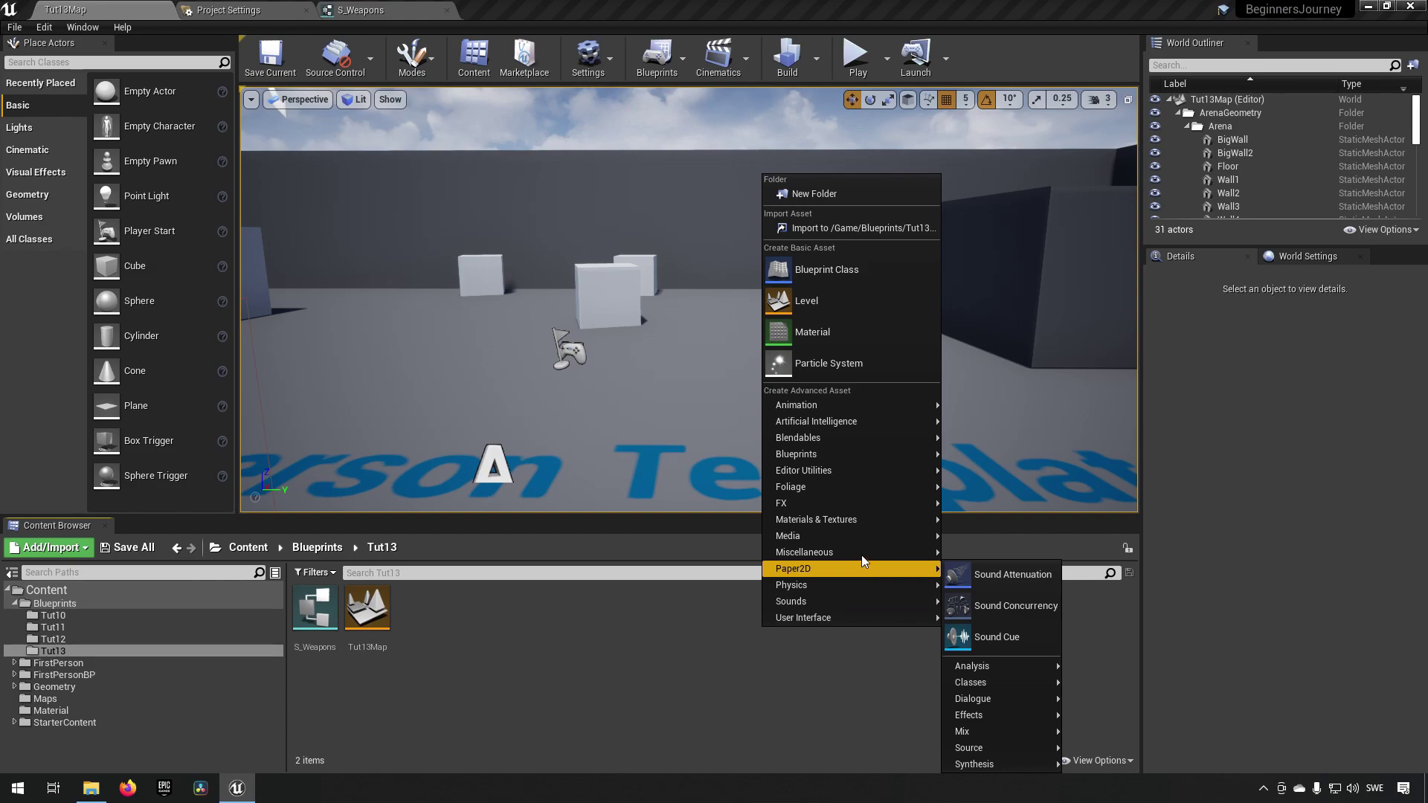
mouse_move(856, 566)
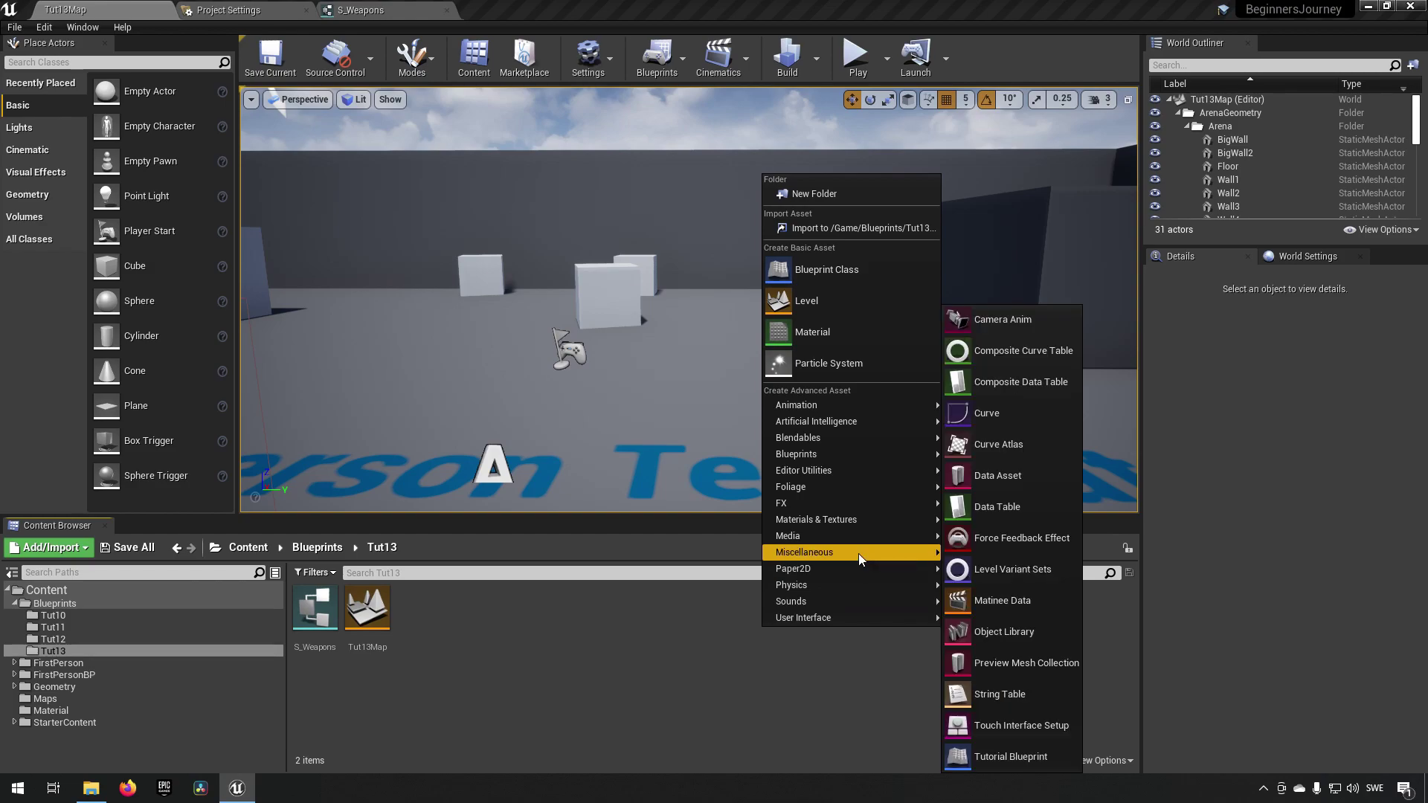
click(1022, 510)
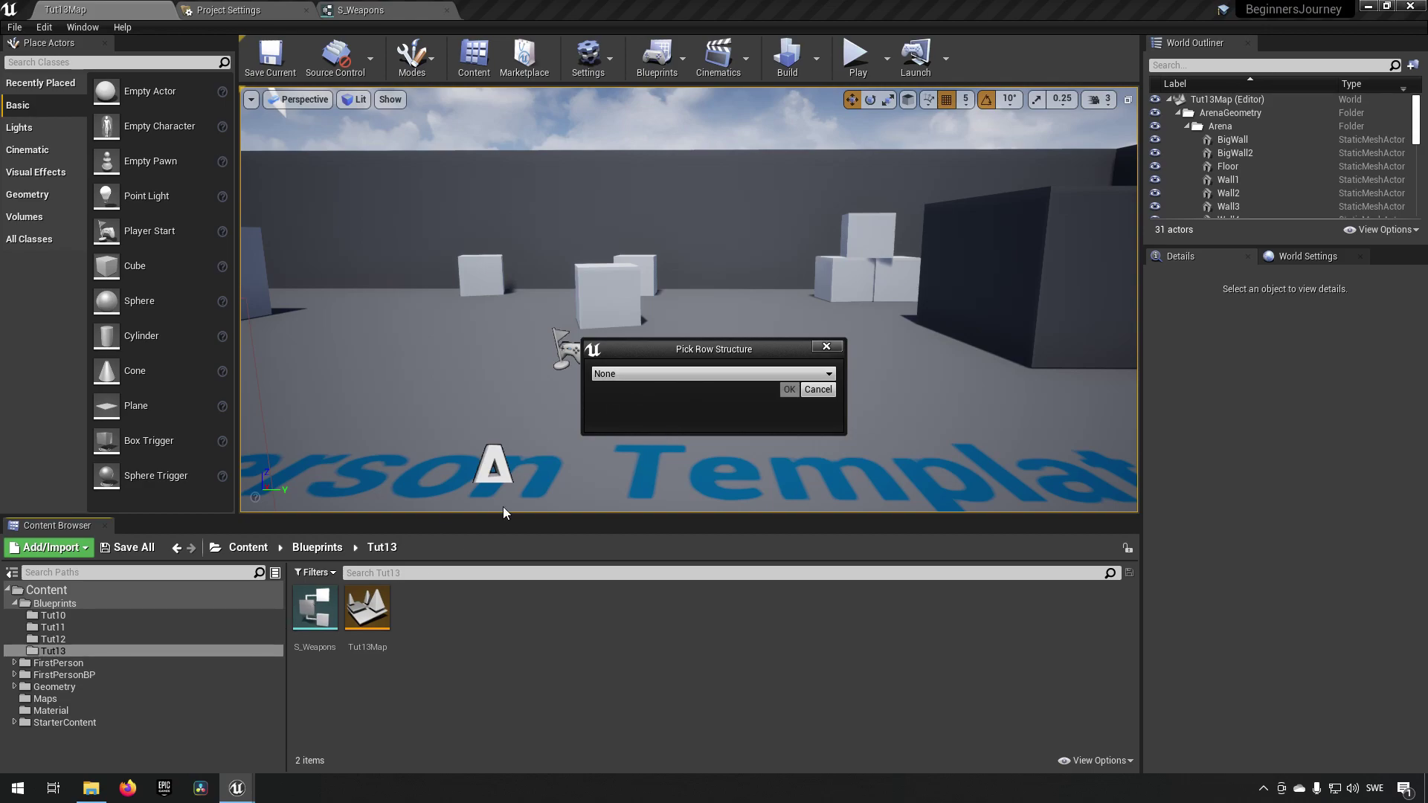
- Pick S_Weapons as the data table's row structure and confirm
click(692, 373)
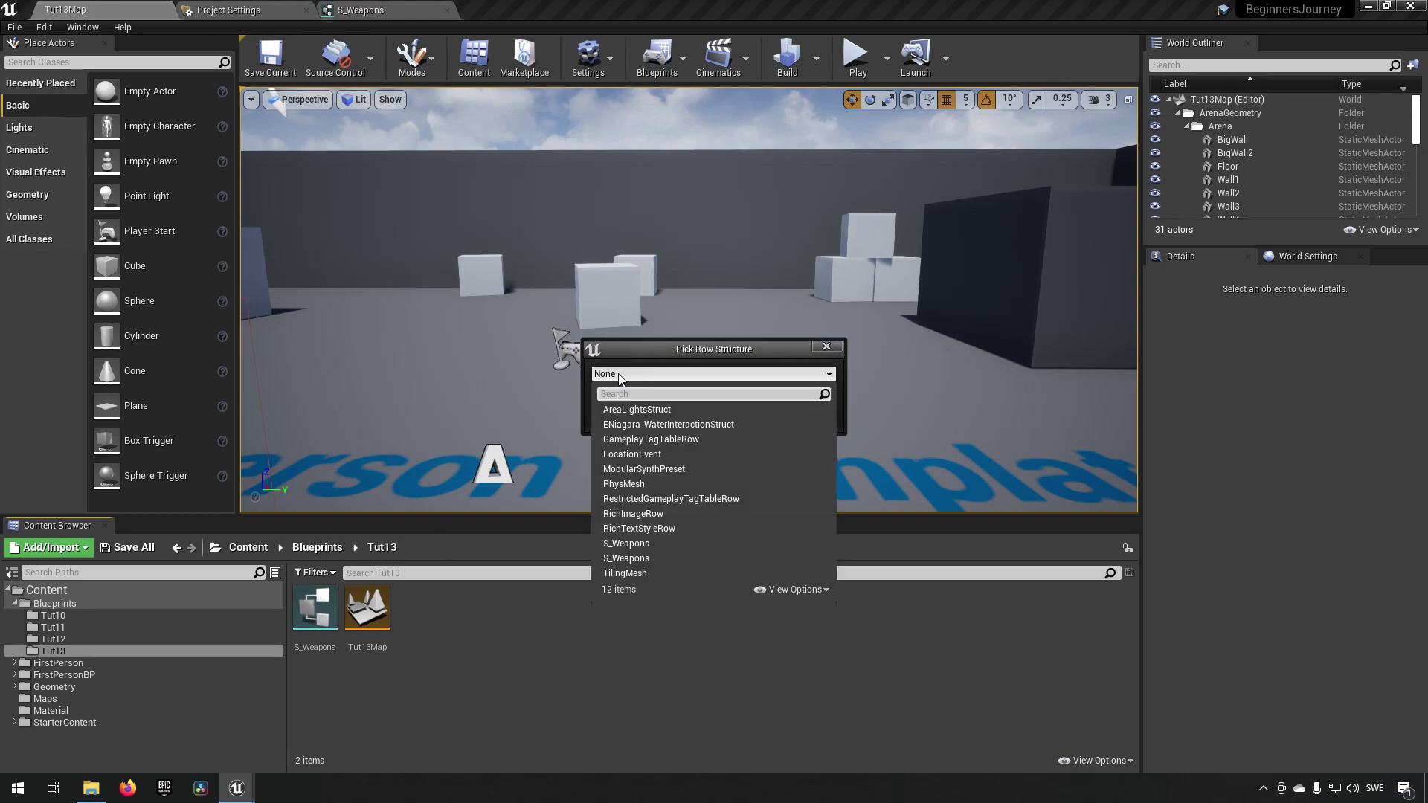
click(641, 545)
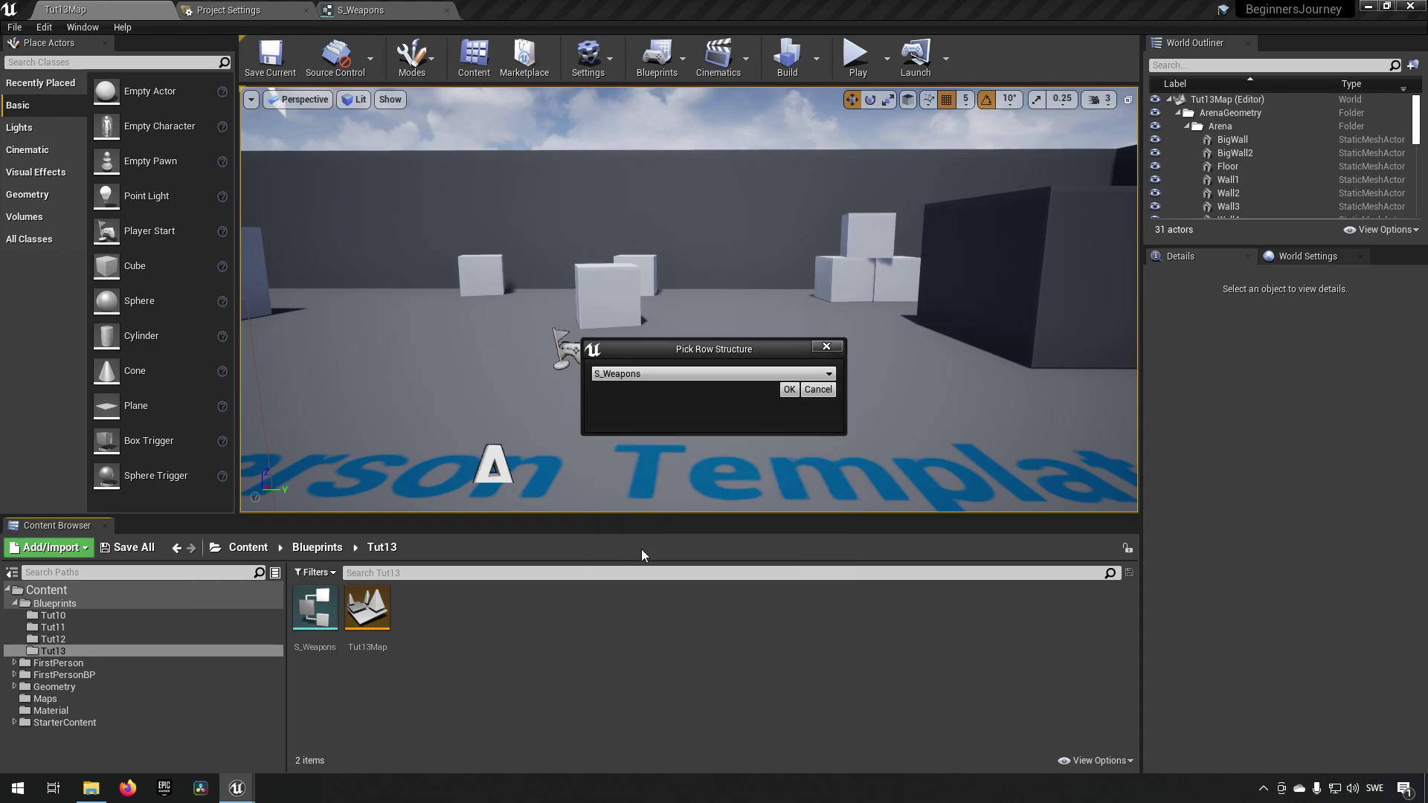
click(790, 390)
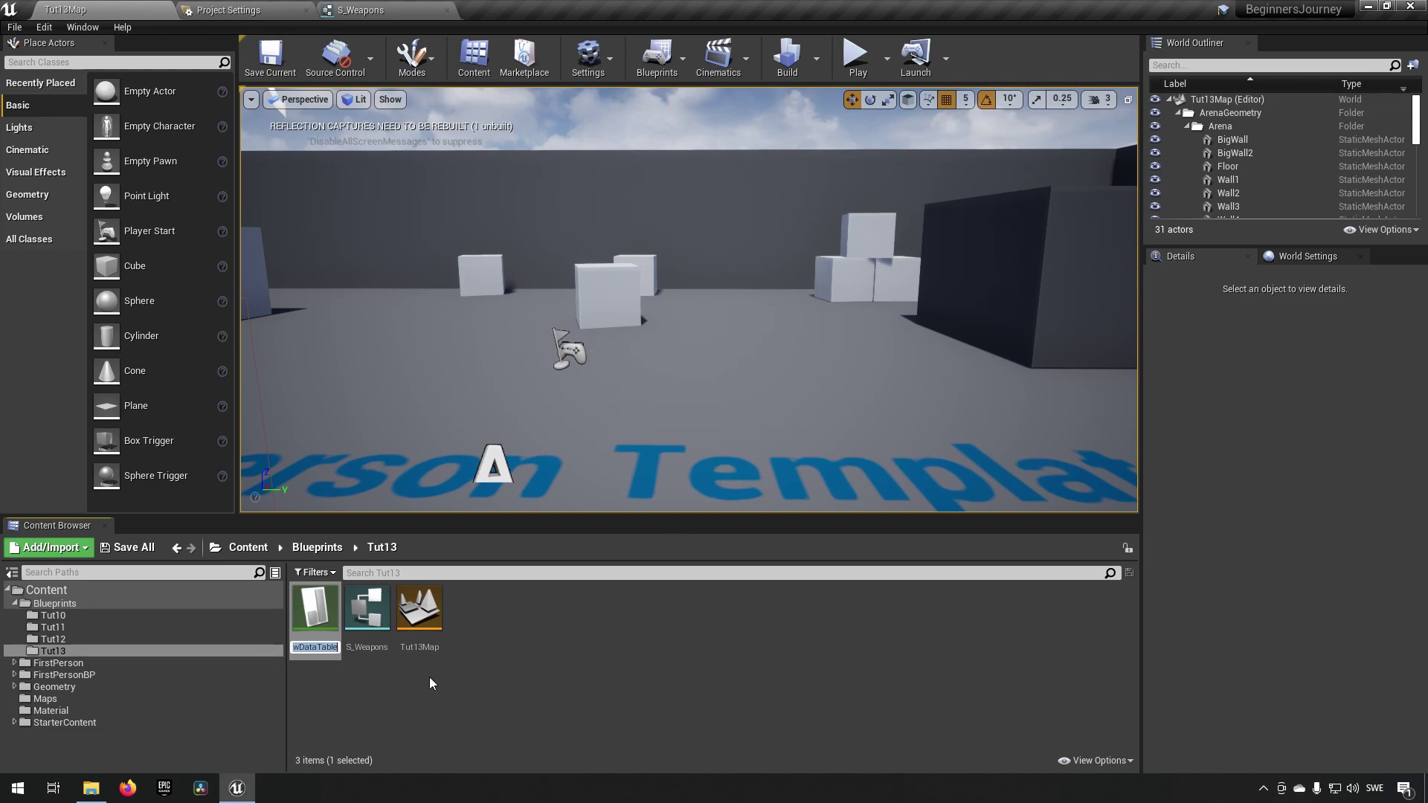
- Name the new data table DT_Weapons
text(DT_)
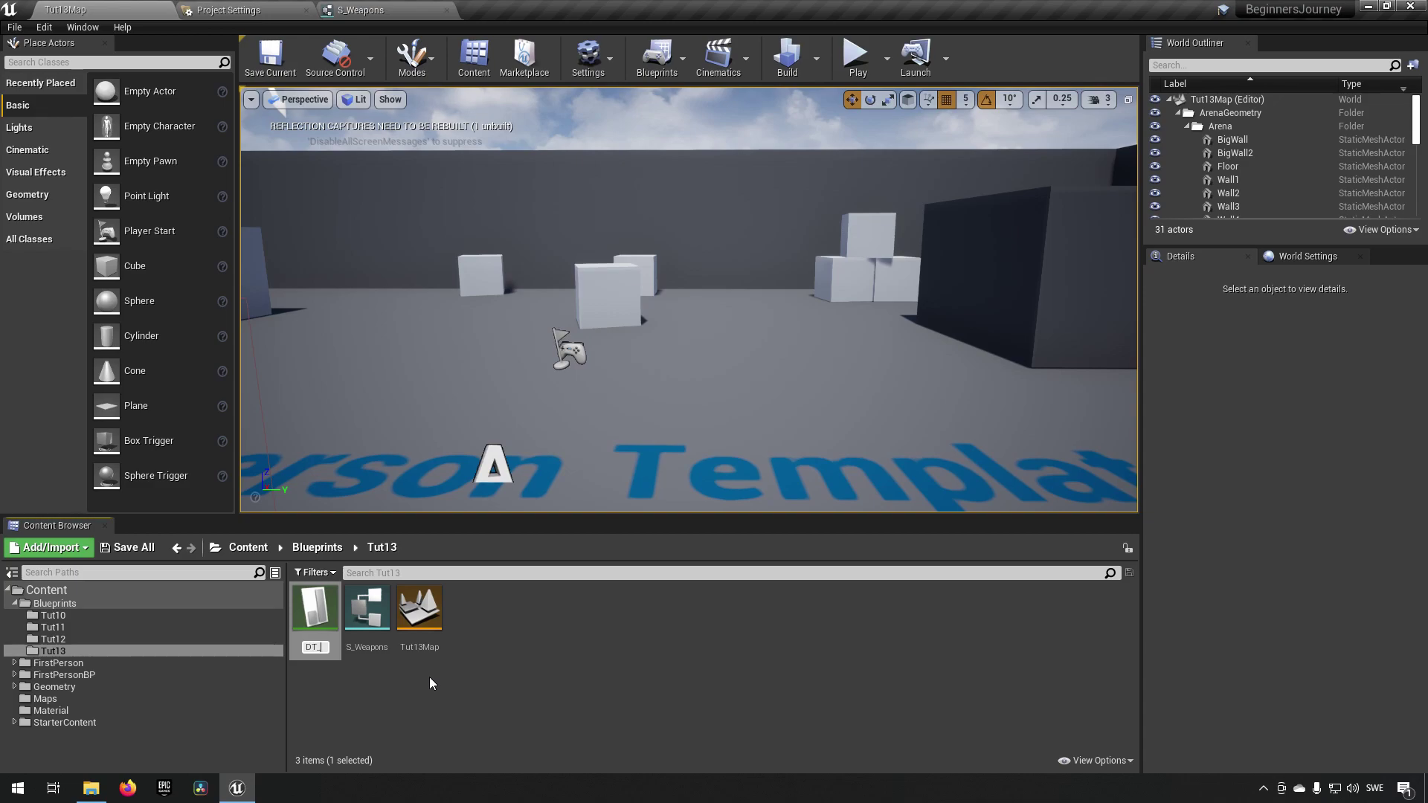
text(Weapons)
key(Return)
key(Return)
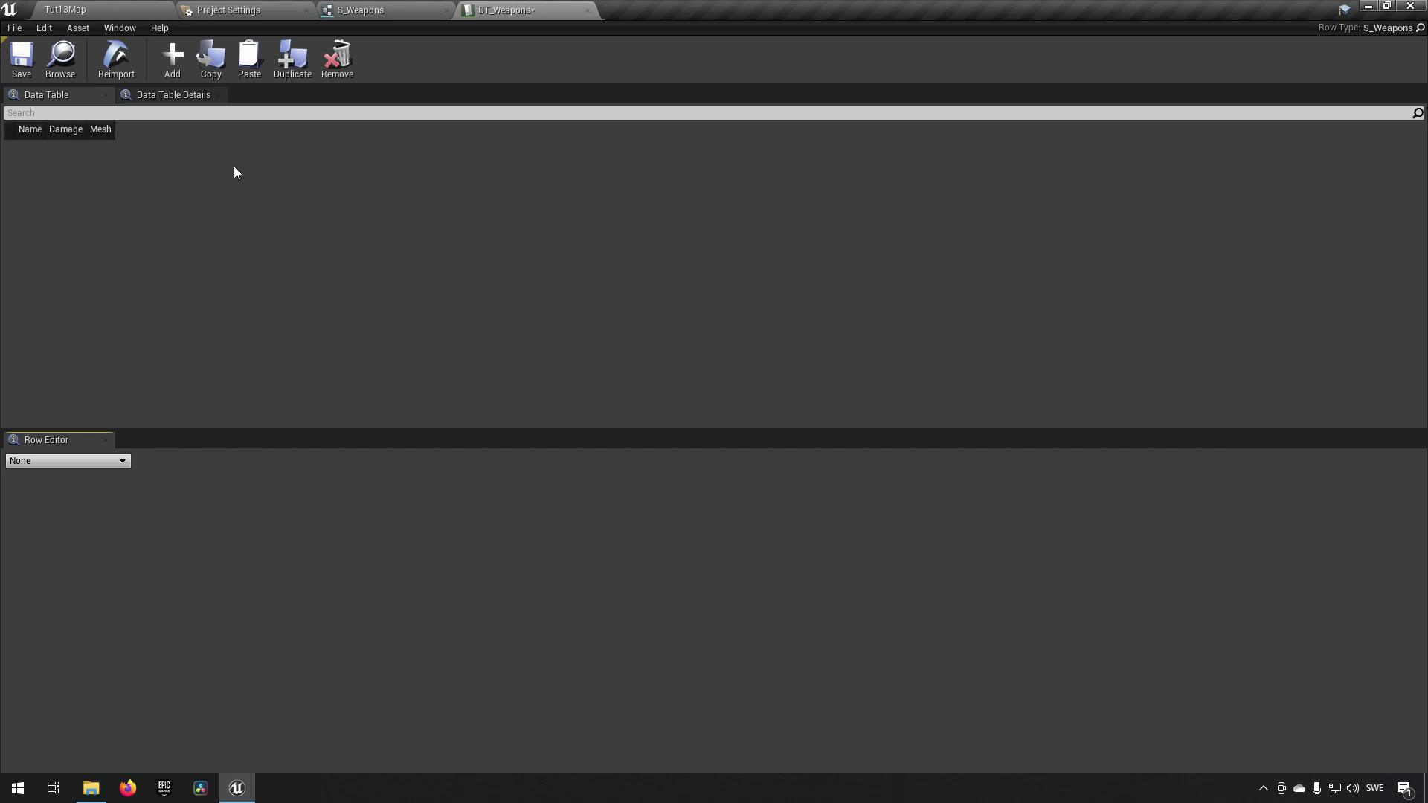
- Add a row NewRow to DT_Weapons and check its Knife, 1.0 and 1M_Cube values
click(175, 64)
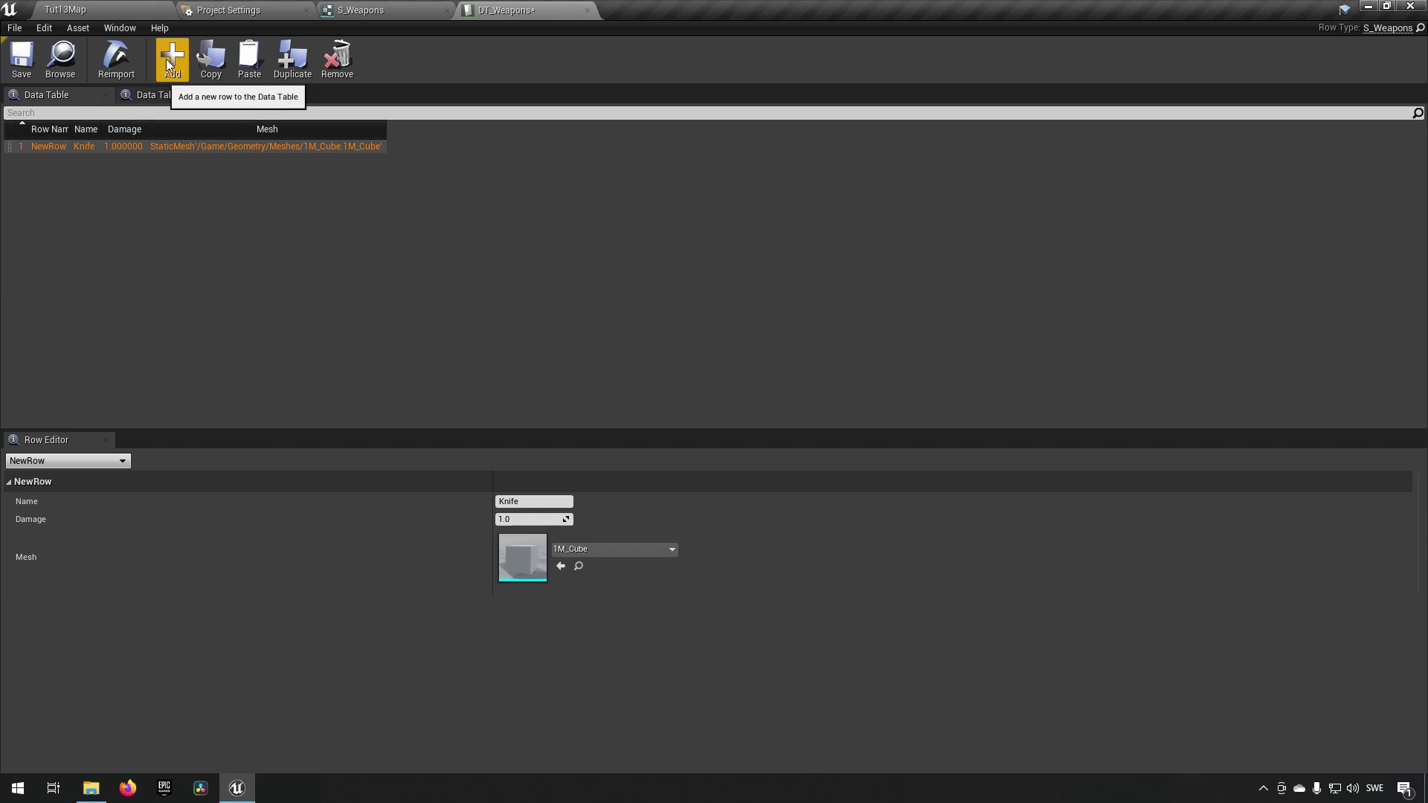
click(25, 156)
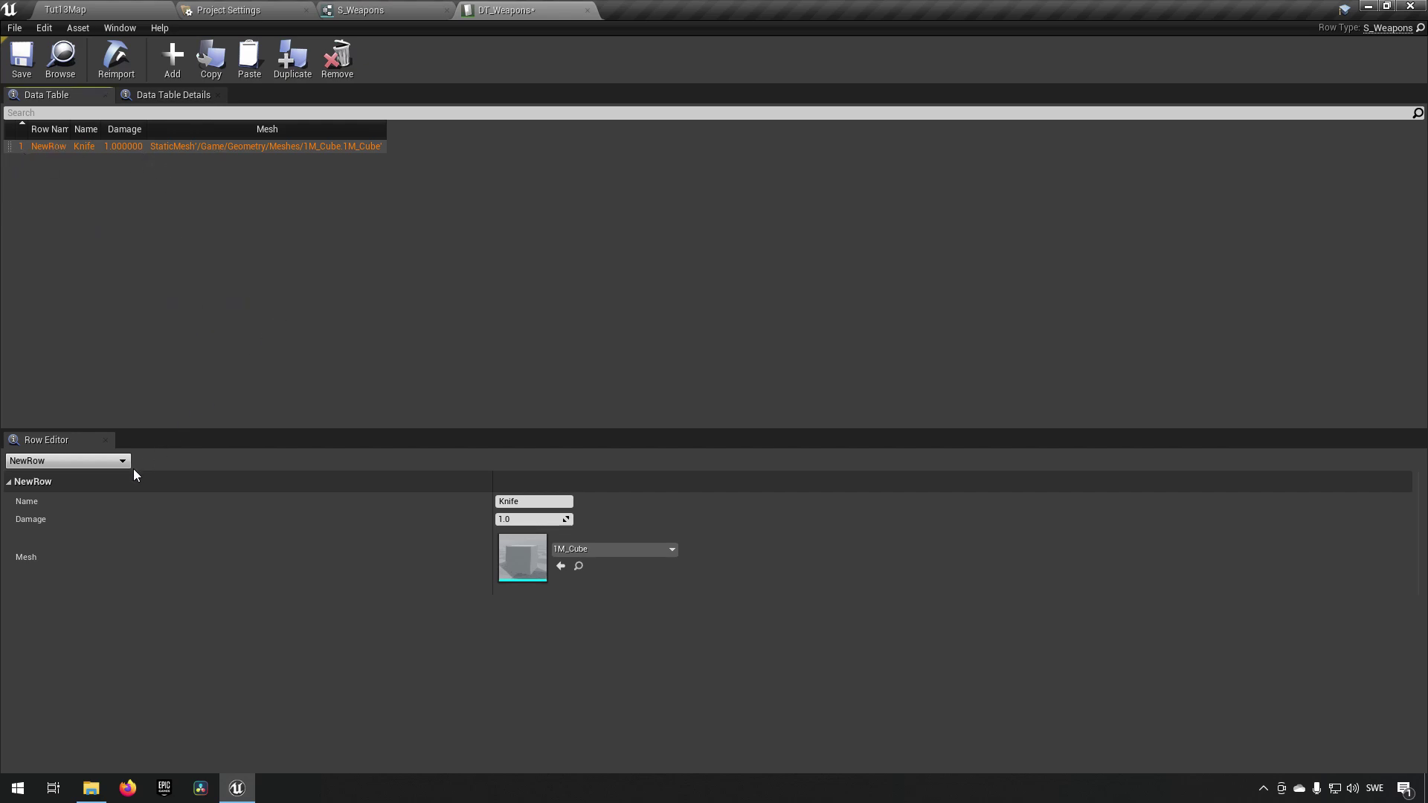
drag(46, 136, 86, 134)
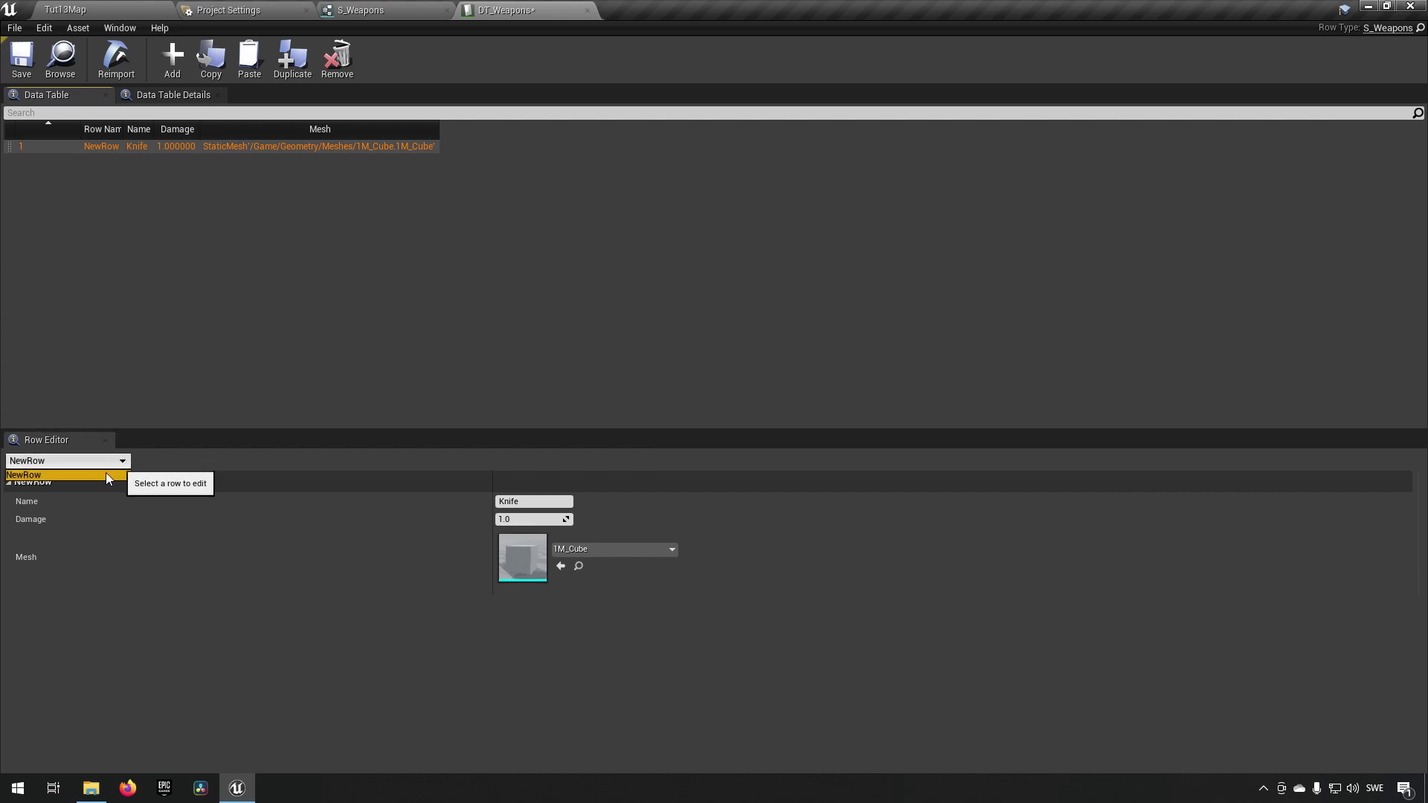
click(201, 481)
click(67, 481)
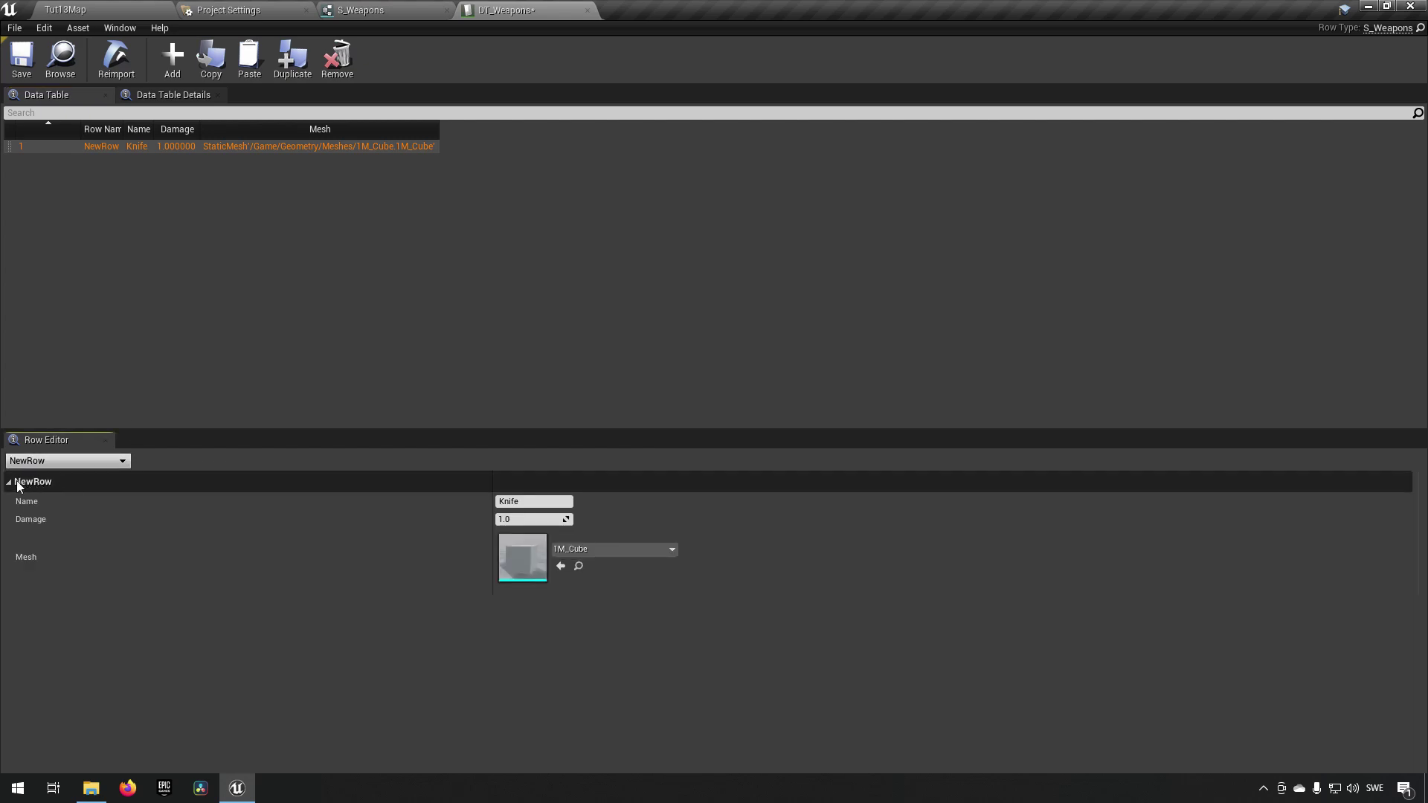